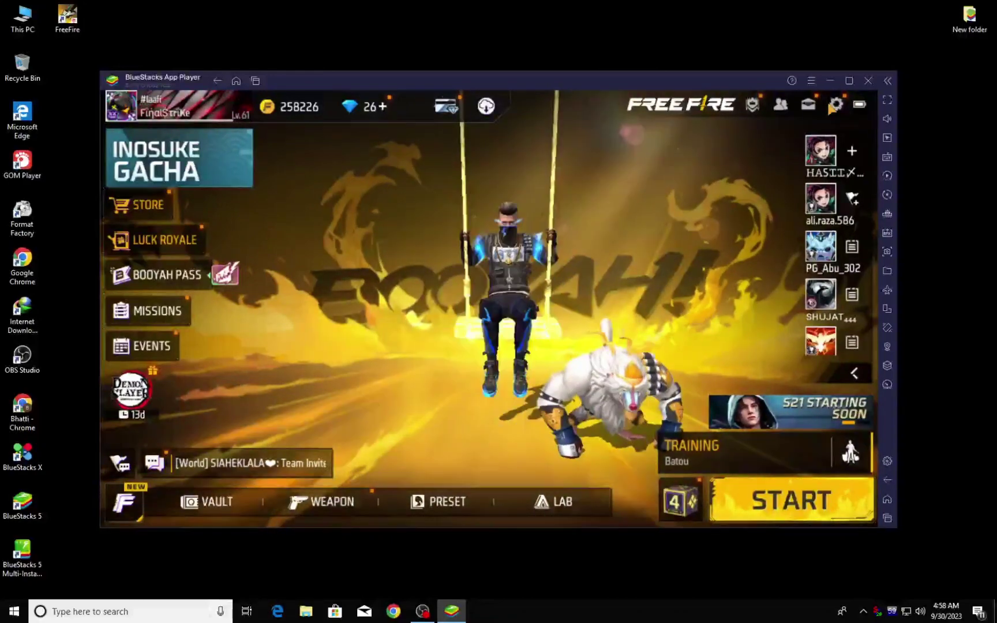
- Review the game's sensitivity, display and sound settings, then close the game settings
{"action": "left_click", "coordinate": [832, 109]}
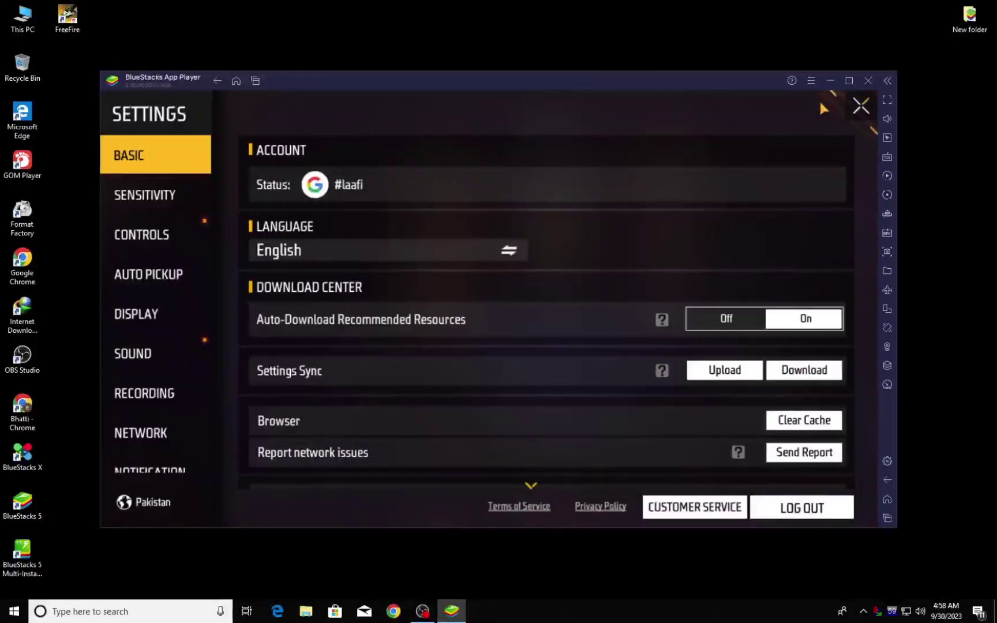
{"action": "left_click", "coordinate": [151, 211]}
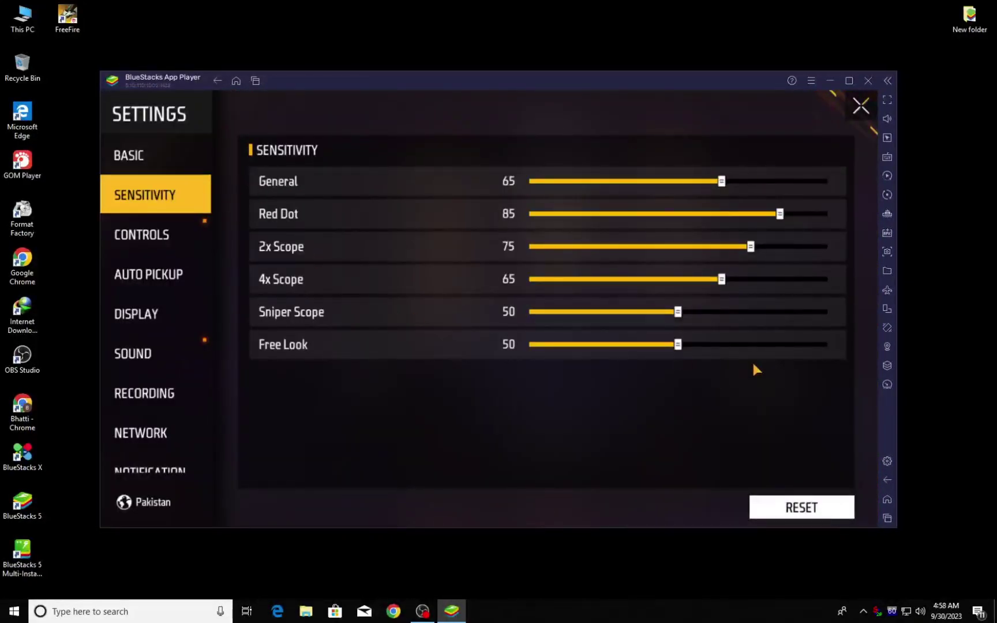
{"action": "left_click", "coordinate": [142, 311]}
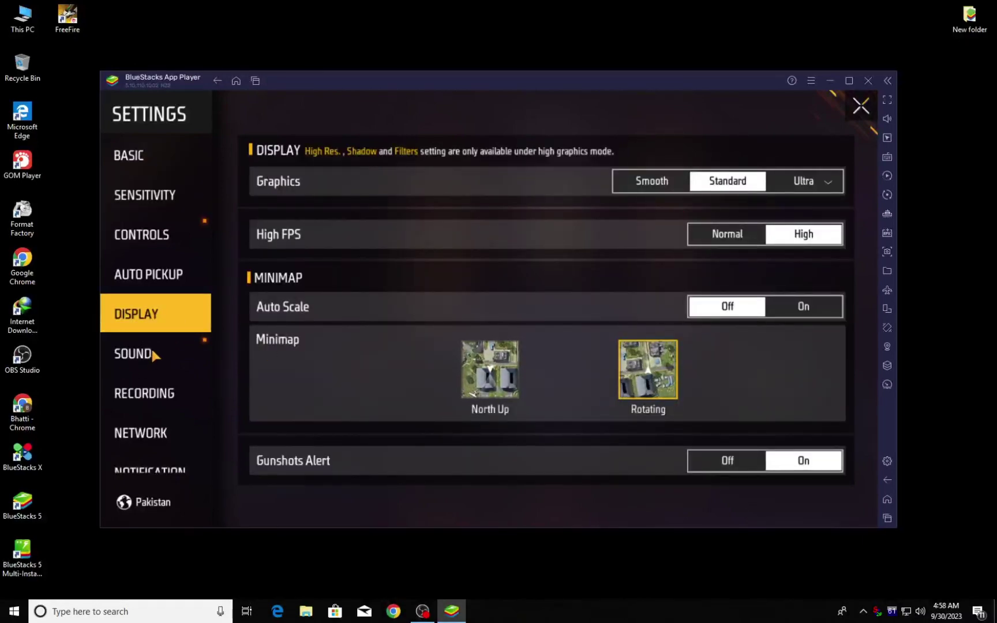
{"action": "left_click", "coordinate": [150, 369]}
{"action": "left_click", "coordinate": [859, 108]}
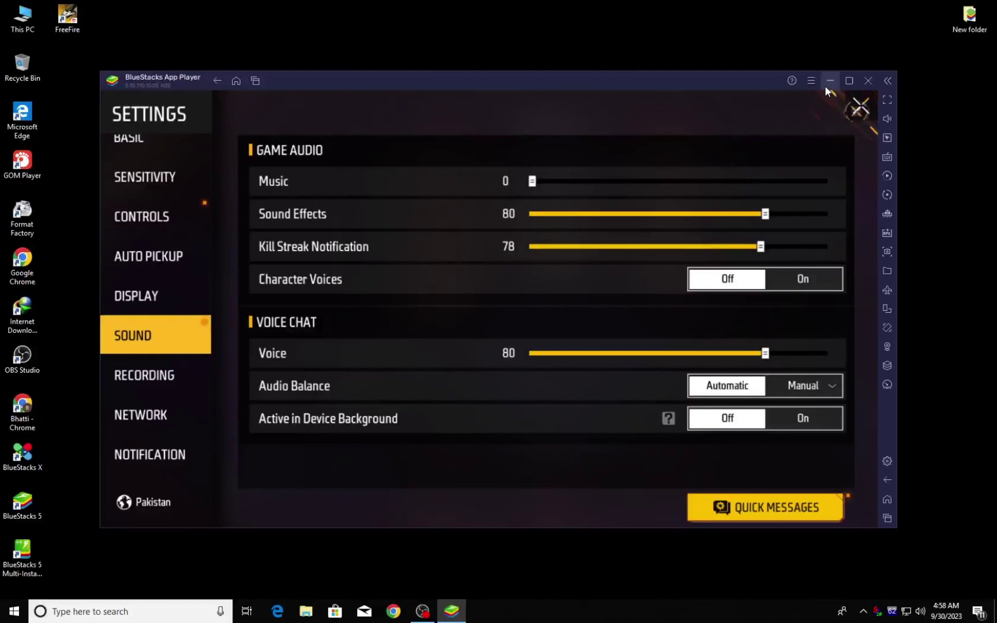
- Look through the emulator's settings pages, including Display, Devices, Gamepad, Phone, Shortcuts and User data, then close the settings
{"action": "left_click", "coordinate": [811, 81]}
{"action": "left_click", "coordinate": [773, 102]}
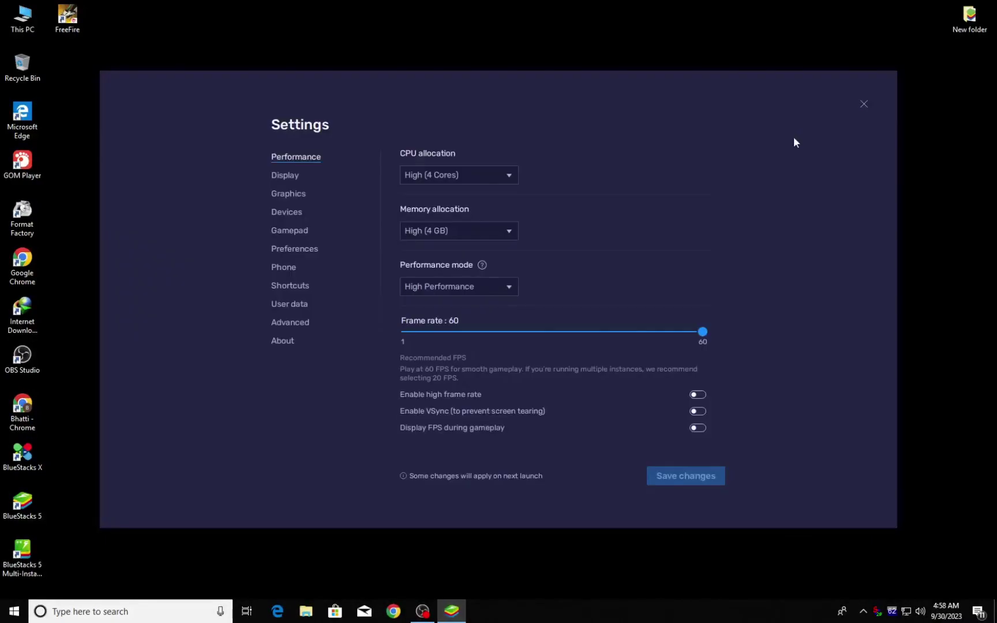
{"action": "left_click", "coordinate": [289, 175]}
{"action": "left_click", "coordinate": [295, 212]}
{"action": "left_click", "coordinate": [302, 230]}
{"action": "left_click", "coordinate": [300, 268]}
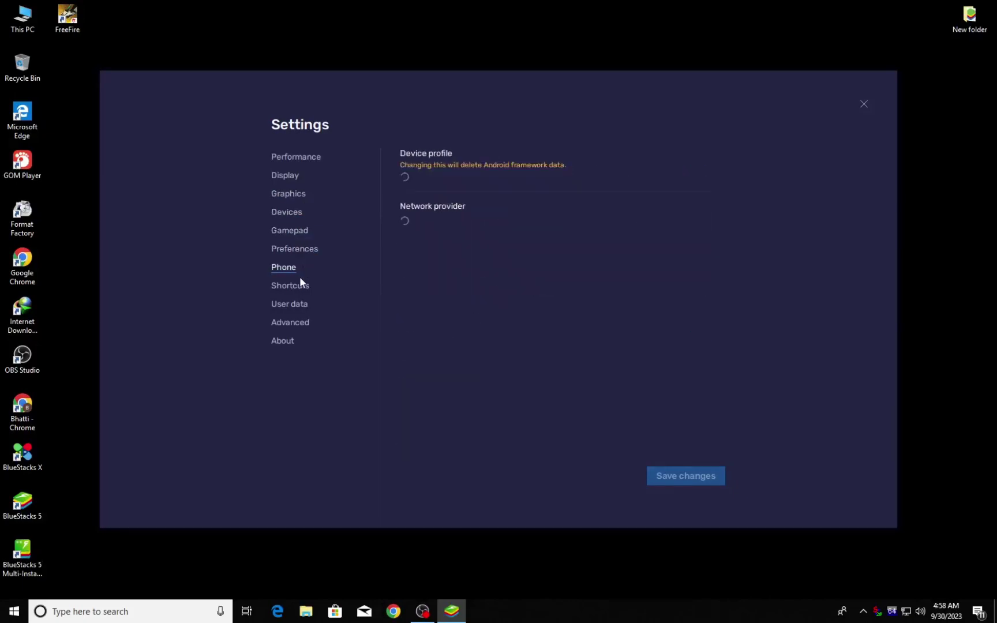
{"action": "left_click", "coordinate": [299, 286]}
{"action": "left_click", "coordinate": [296, 304]}
{"action": "left_click", "coordinate": [864, 106]}
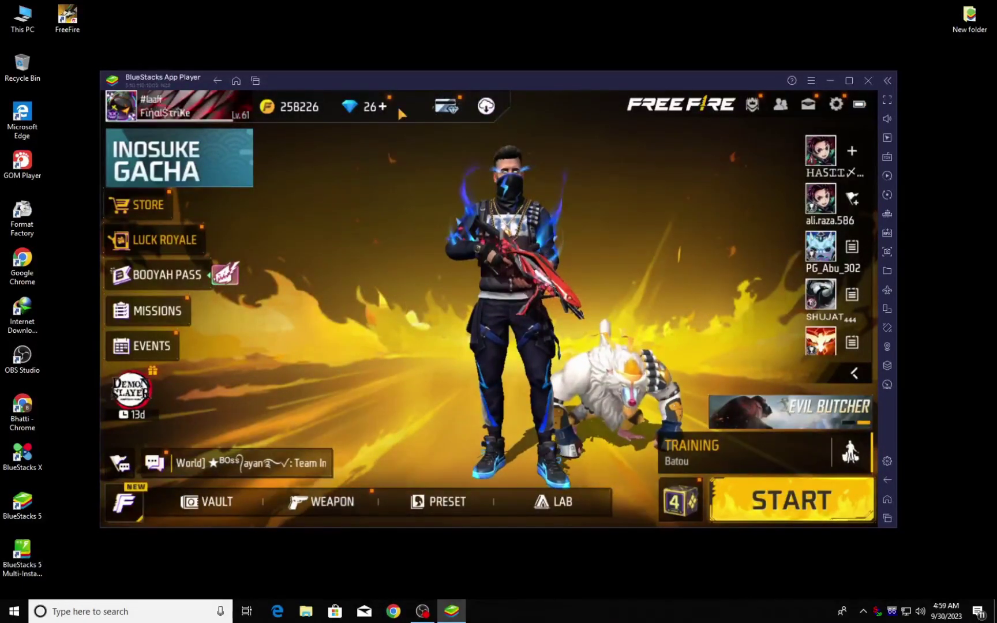
- Close the running Free Fire and Play Store apps from the emulator's recent apps
{"action": "left_click", "coordinate": [255, 80]}
{"action": "left_click_drag", "start_coordinate": [392, 468], "coordinate": [392, 260]}
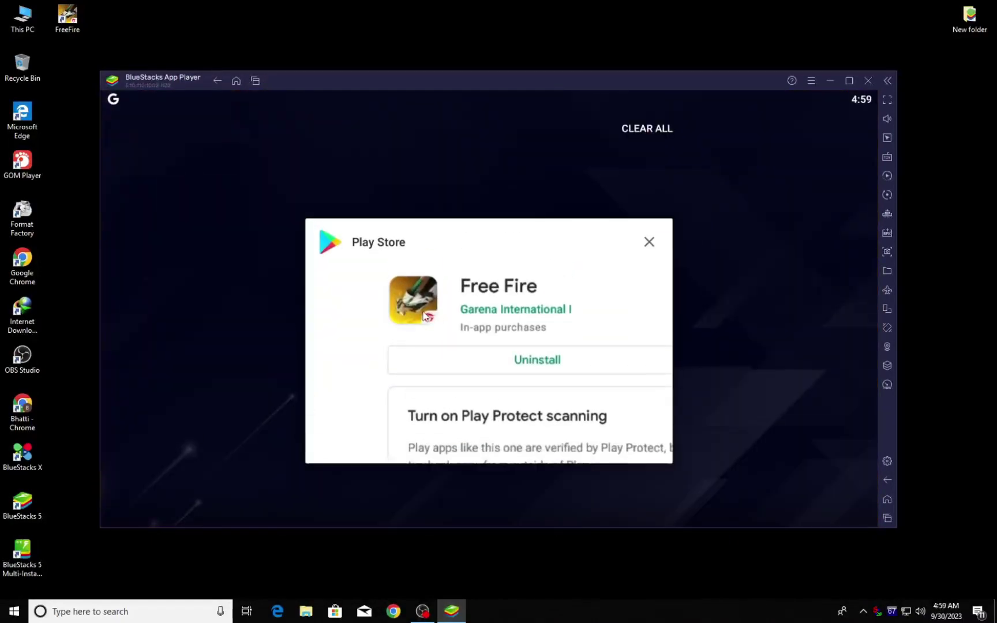
{"action": "left_click_drag", "start_coordinate": [569, 404], "coordinate": [569, 273]}
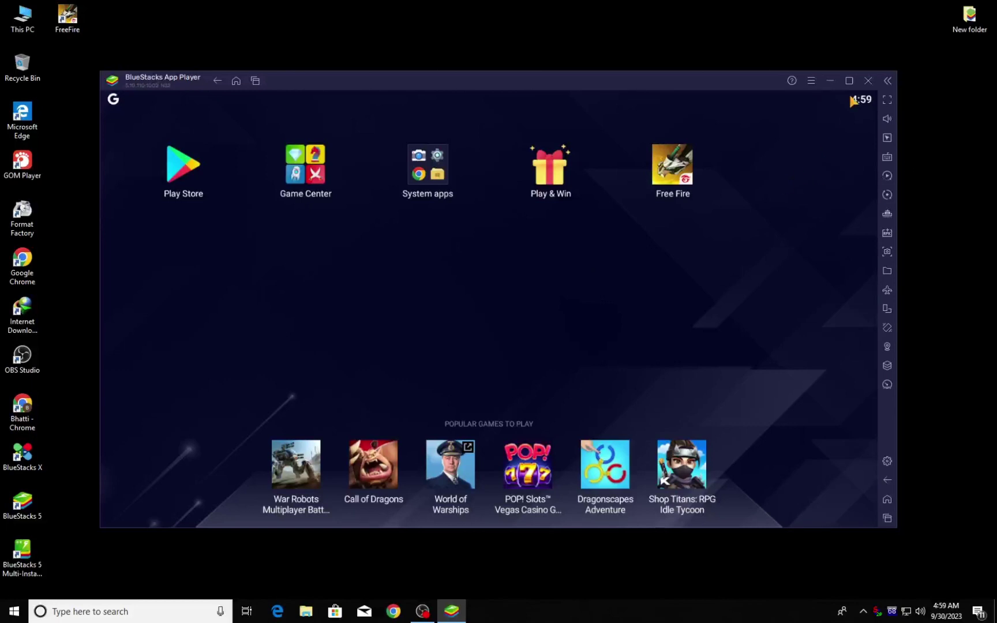
- In the emulator's performance settings, set the frame rate to 30 and enable high frame rate
{"action": "left_click", "coordinate": [811, 81]}
{"action": "left_click", "coordinate": [744, 104]}
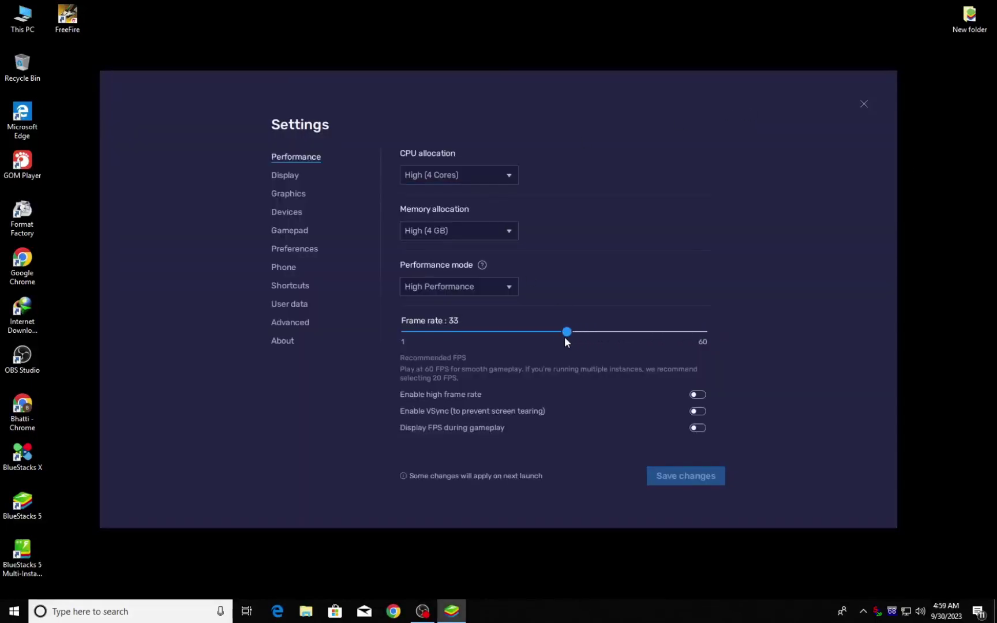
{"action": "left_click_drag", "start_coordinate": [555, 341], "coordinate": [550, 341]}
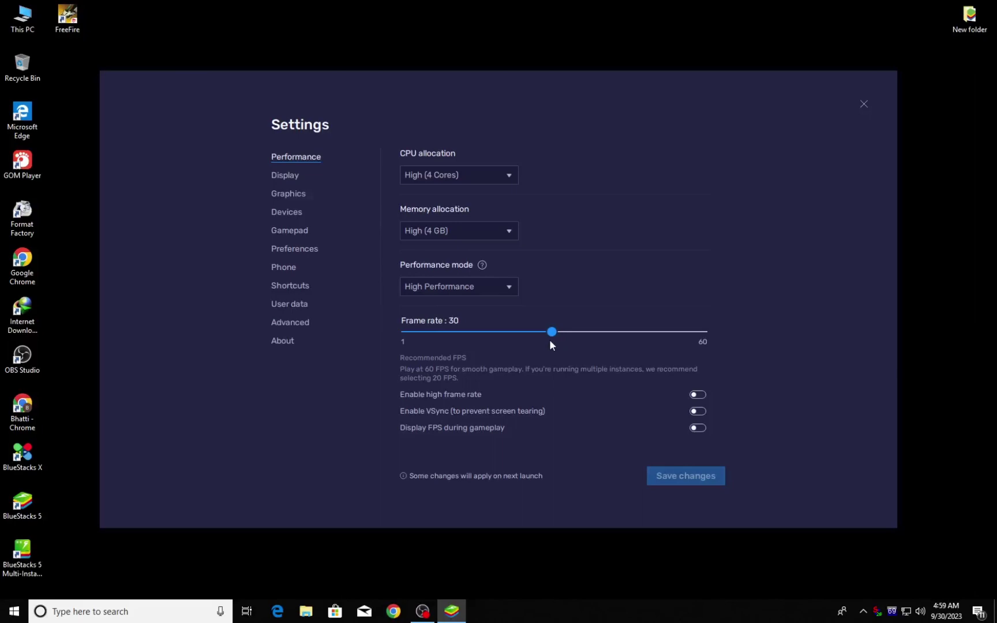
{"action": "left_click", "coordinate": [698, 395]}
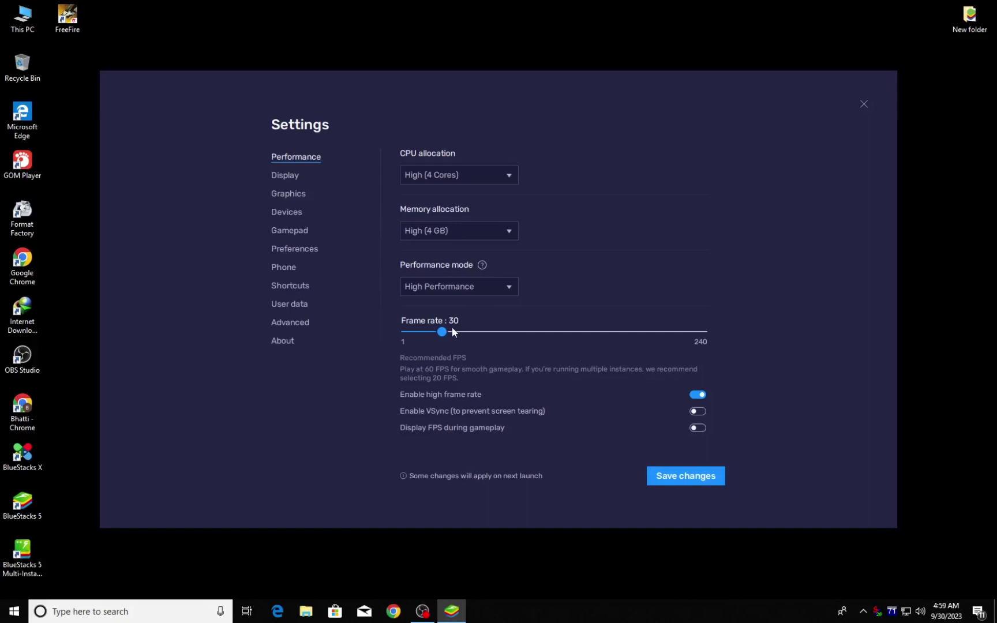
- Check the available options for performance mode, memory allocation and CPU allocation
{"action": "left_click", "coordinate": [468, 286]}
{"action": "left_click", "coordinate": [468, 286]}
{"action": "left_click", "coordinate": [449, 237]}
{"action": "left_click", "coordinate": [449, 238]}
{"action": "left_click", "coordinate": [448, 177]}
{"action": "left_click", "coordinate": [449, 181]}
- Check the computer's CPU details and core count in Task Manager, then close it
{"action": "right_click", "coordinate": [574, 610]}
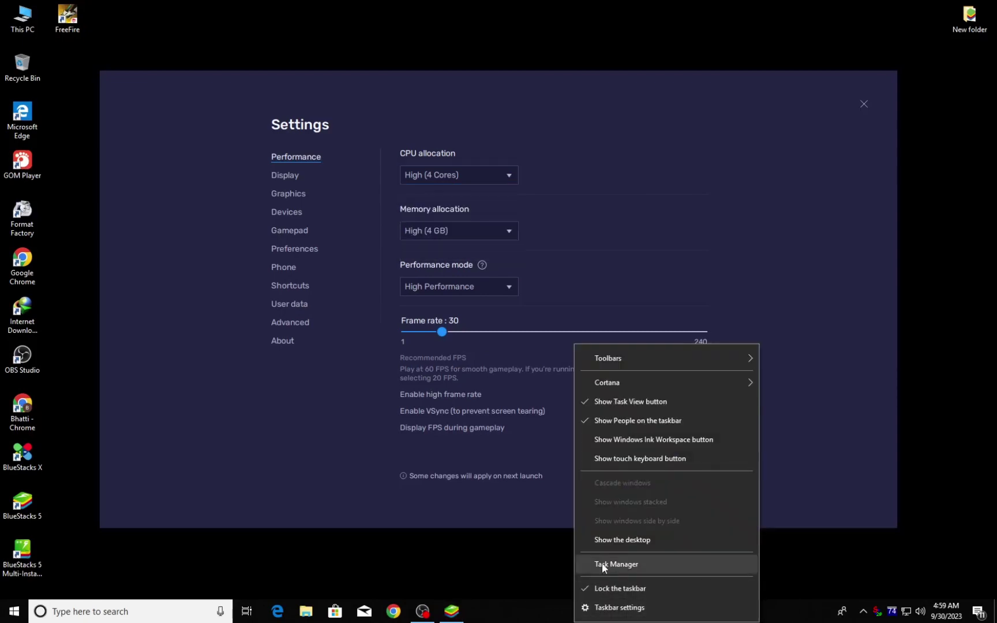
{"action": "left_click", "coordinate": [603, 566]}
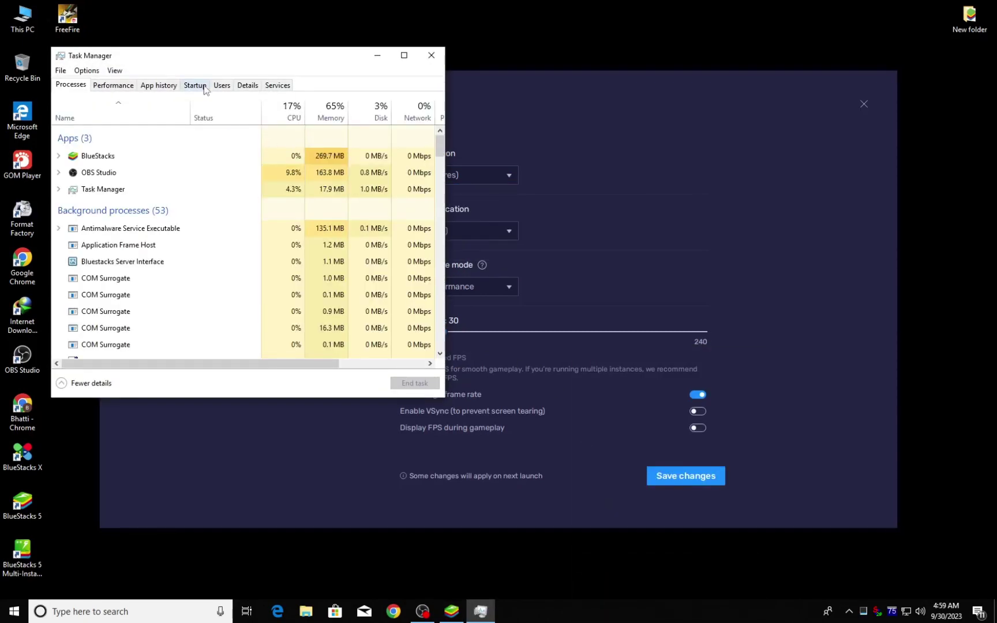
{"action": "left_click", "coordinate": [193, 85]}
{"action": "left_click", "coordinate": [176, 87]}
{"action": "left_click", "coordinate": [217, 85]}
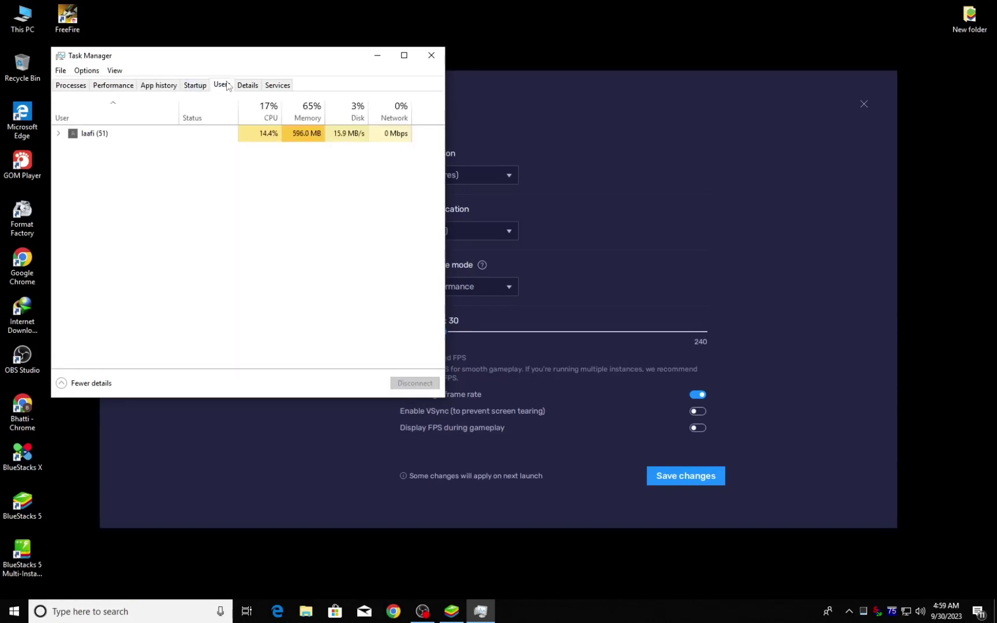
{"action": "left_click", "coordinate": [122, 84]}
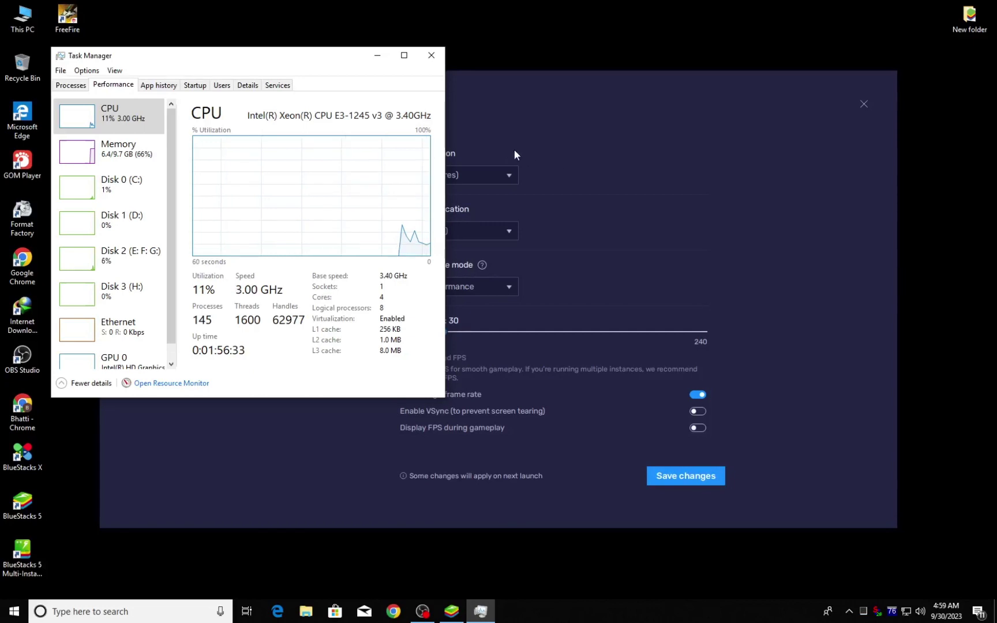
{"action": "left_click", "coordinate": [431, 54]}
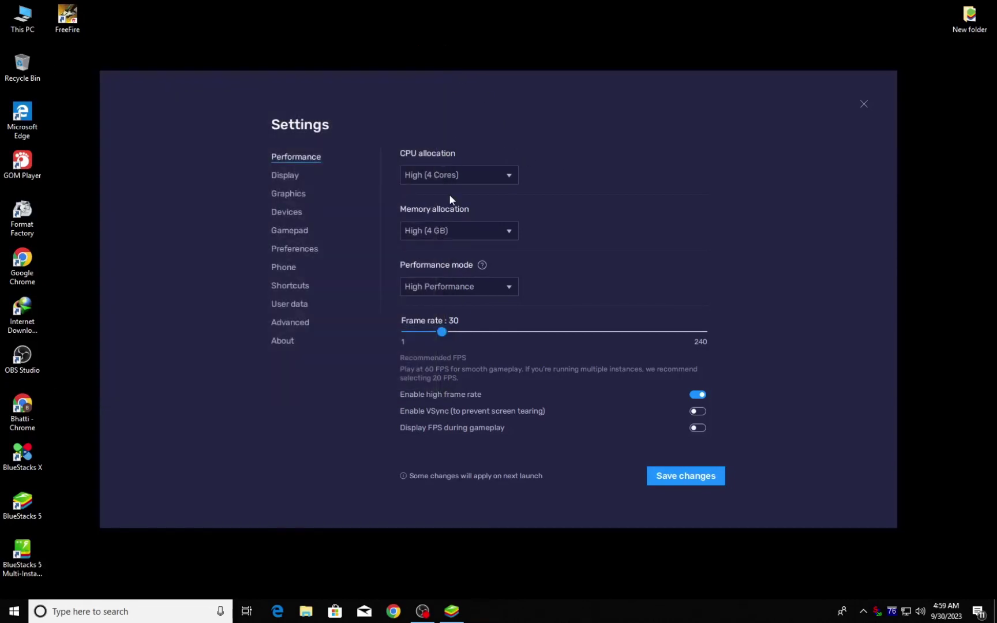
- Check the computer's processor and installed memory in the Windows system properties, then close the window
{"action": "right_click", "coordinate": [21, 8]}
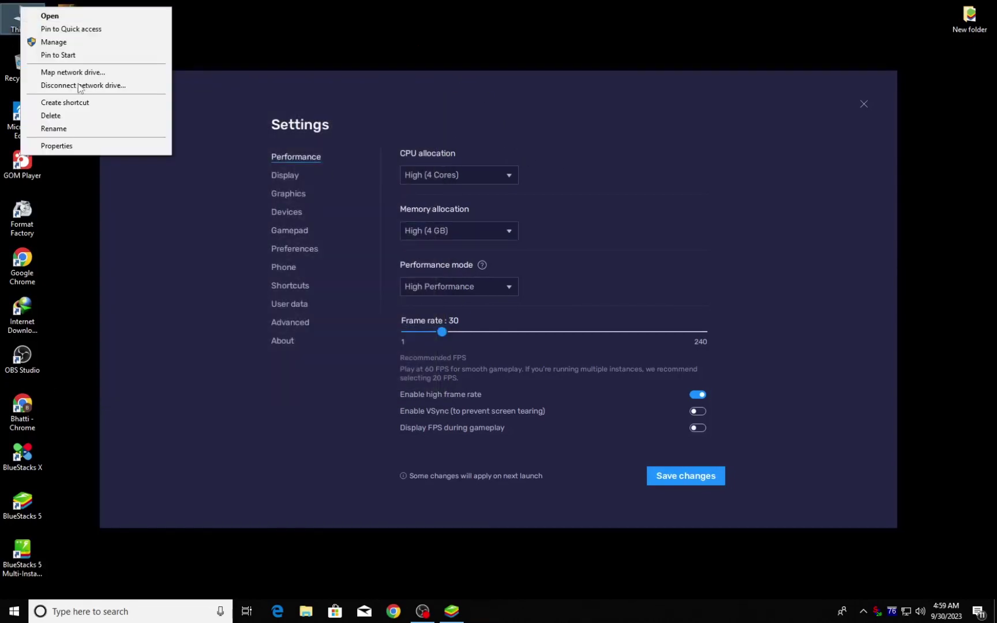
{"action": "left_click", "coordinate": [85, 146]}
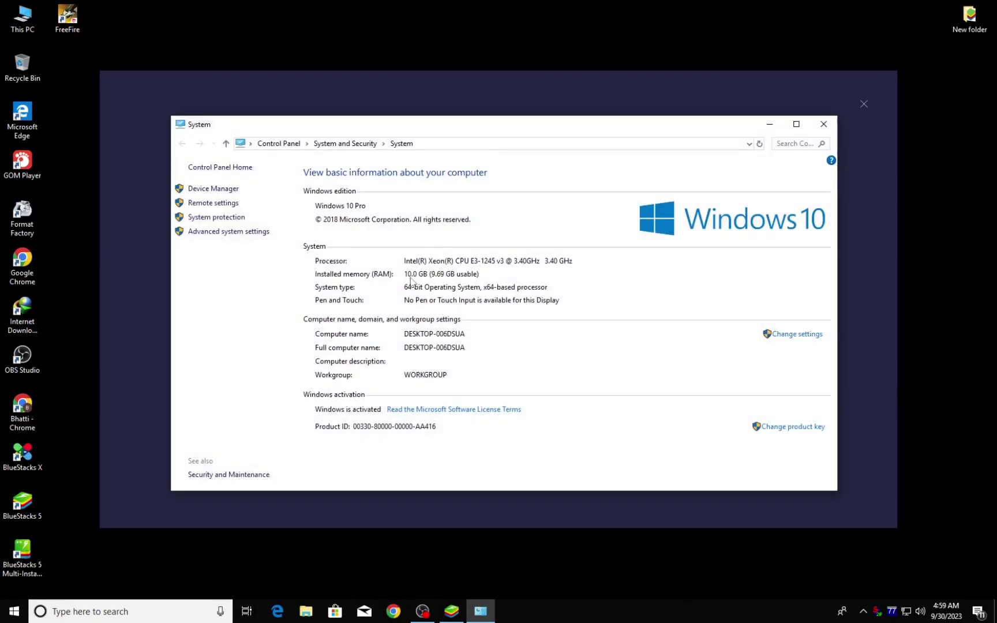
{"action": "left_click", "coordinate": [824, 124]}
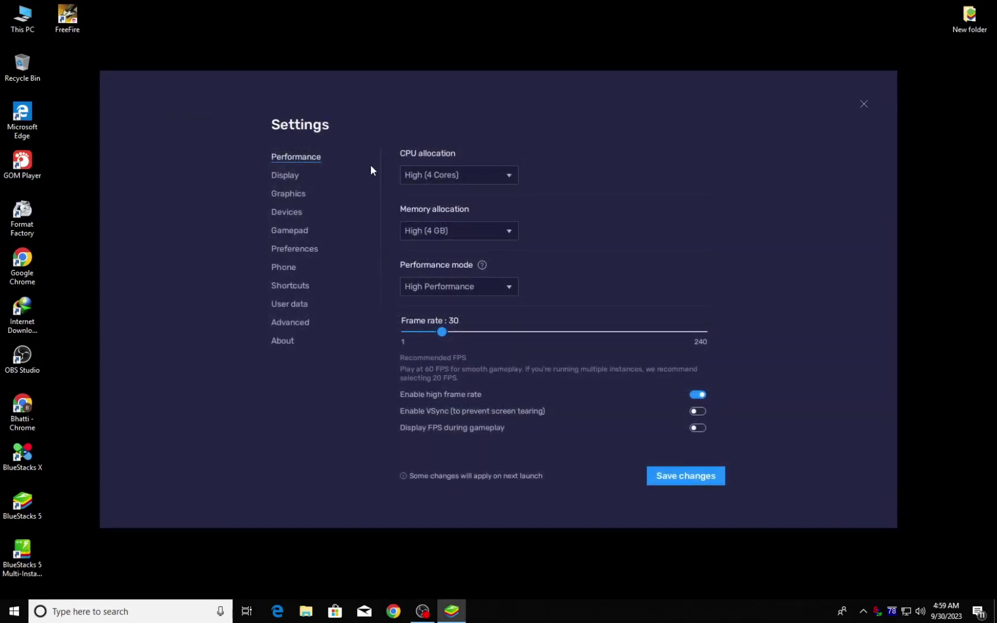
{"action": "right_click", "coordinate": [16, 19]}
{"action": "left_click", "coordinate": [80, 157]}
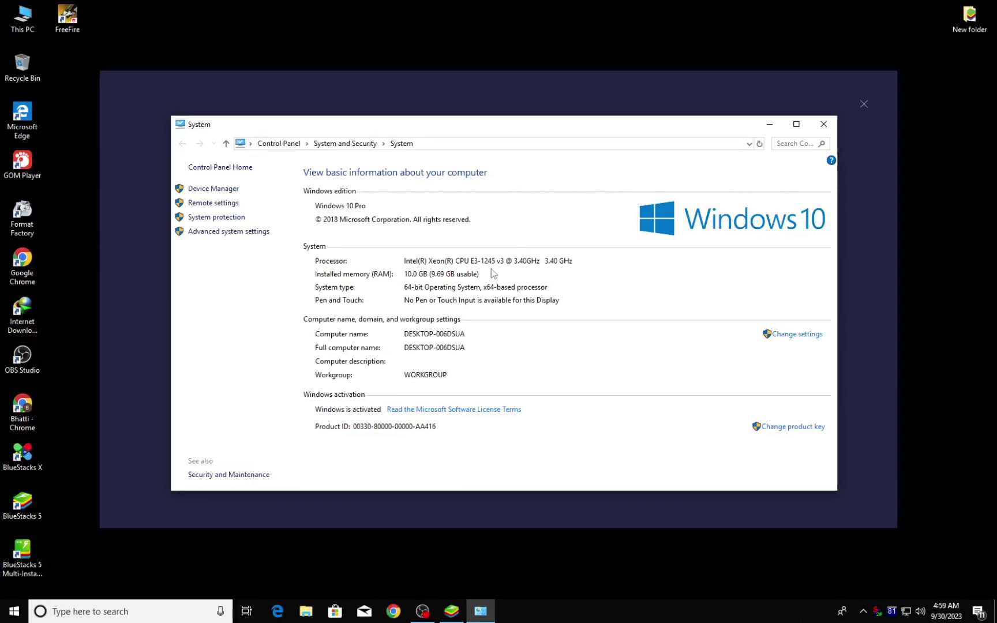
{"action": "left_click", "coordinate": [824, 124]}
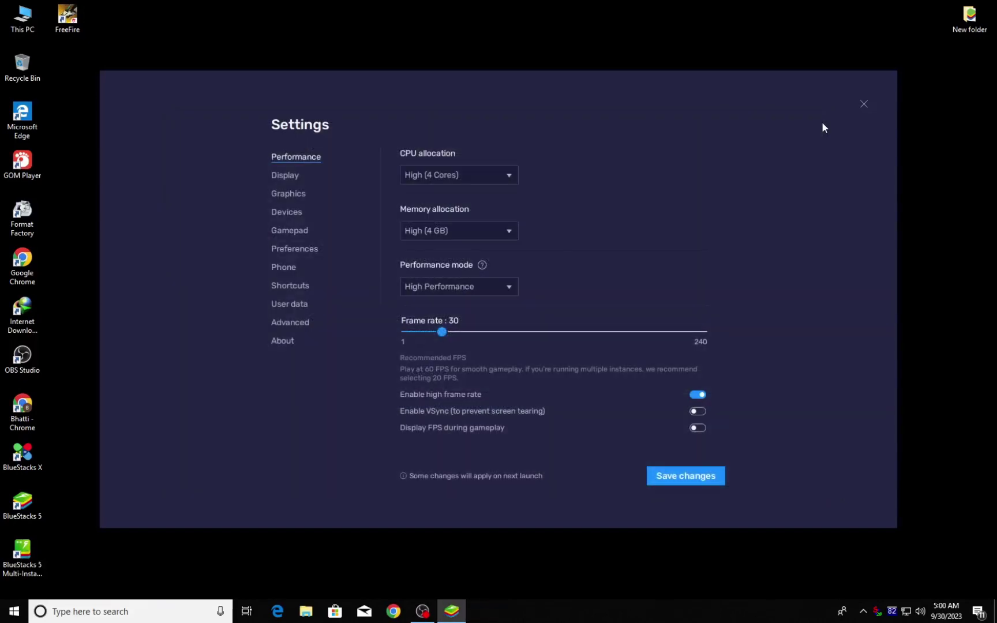
- Save the emulator's performance changes and restart BlueStacks to apply them
{"action": "left_click", "coordinate": [287, 179]}
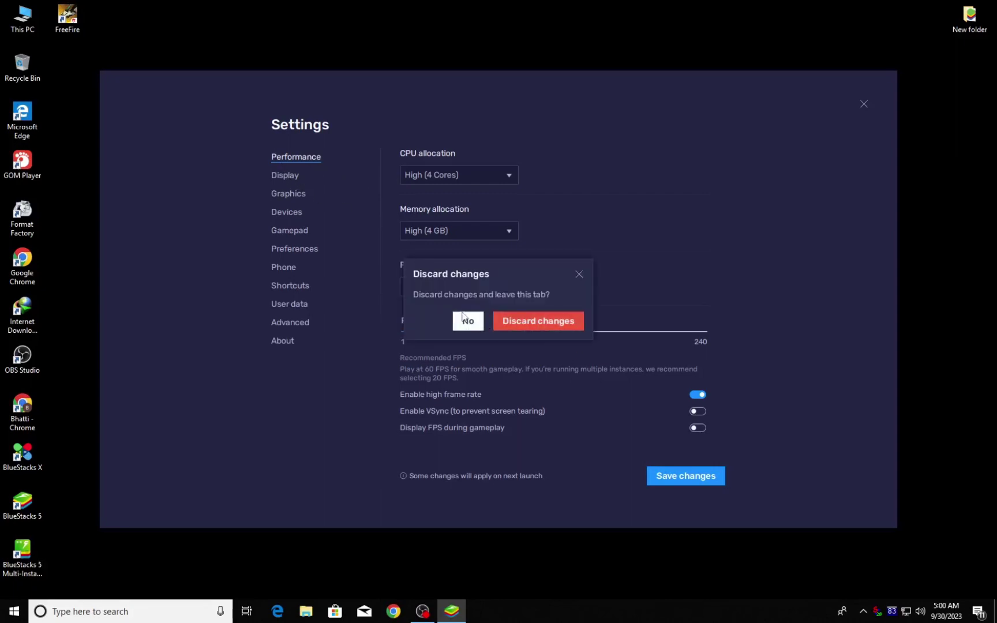
{"action": "left_click", "coordinate": [578, 275]}
{"action": "left_click", "coordinate": [704, 474]}
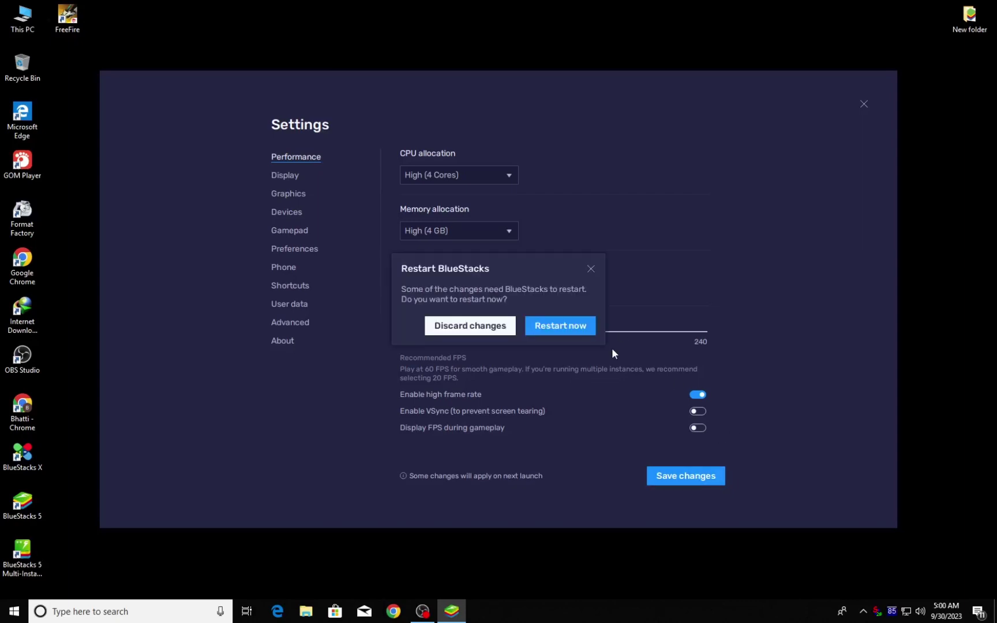
{"action": "left_click", "coordinate": [581, 326]}
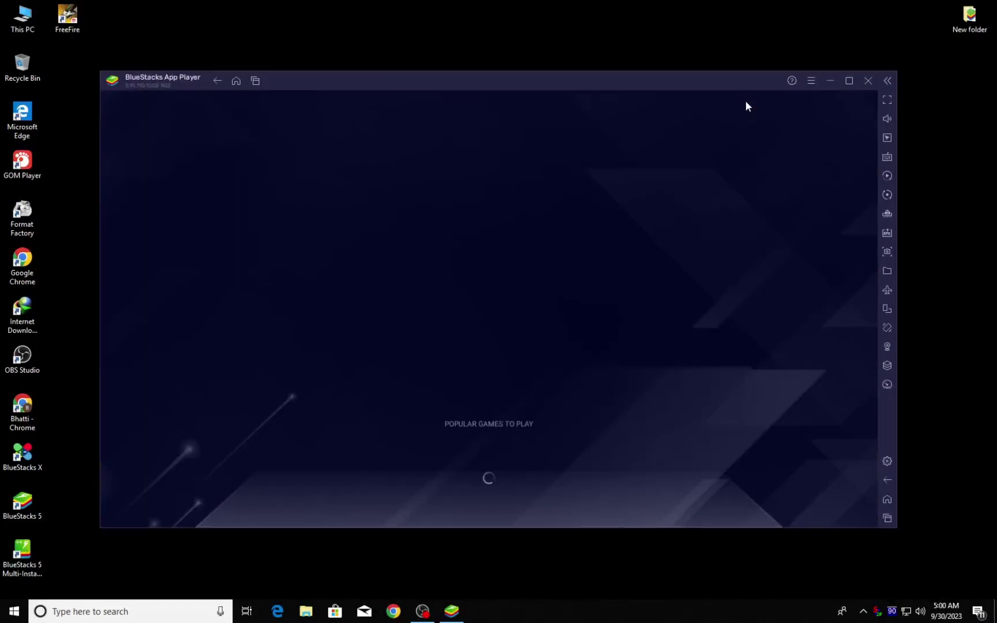
- Set the emulator's display resolution to 1280 x 720
{"action": "left_click", "coordinate": [810, 80]}
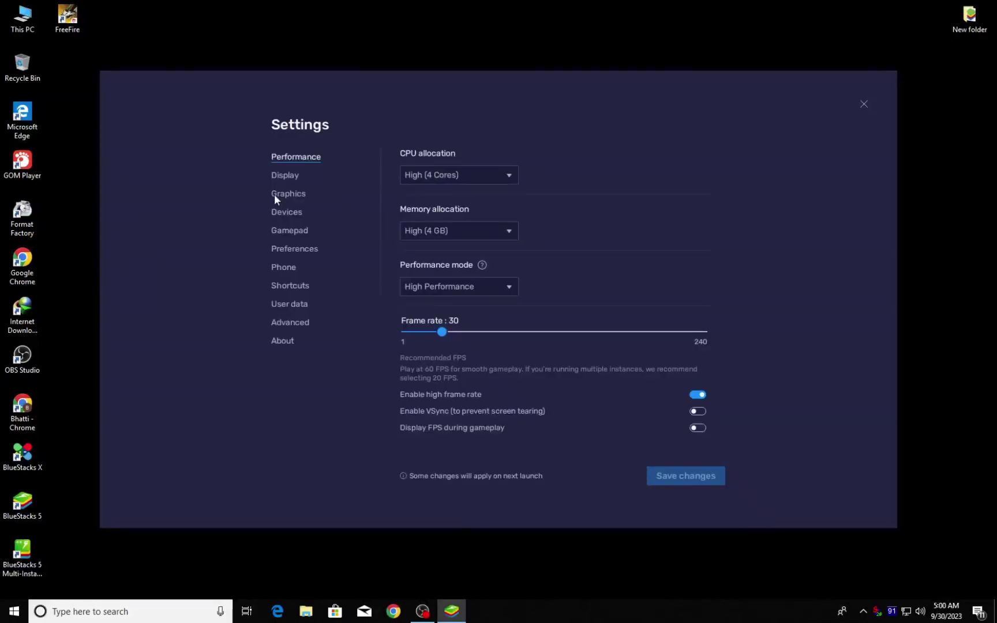
{"action": "left_click", "coordinate": [286, 178]}
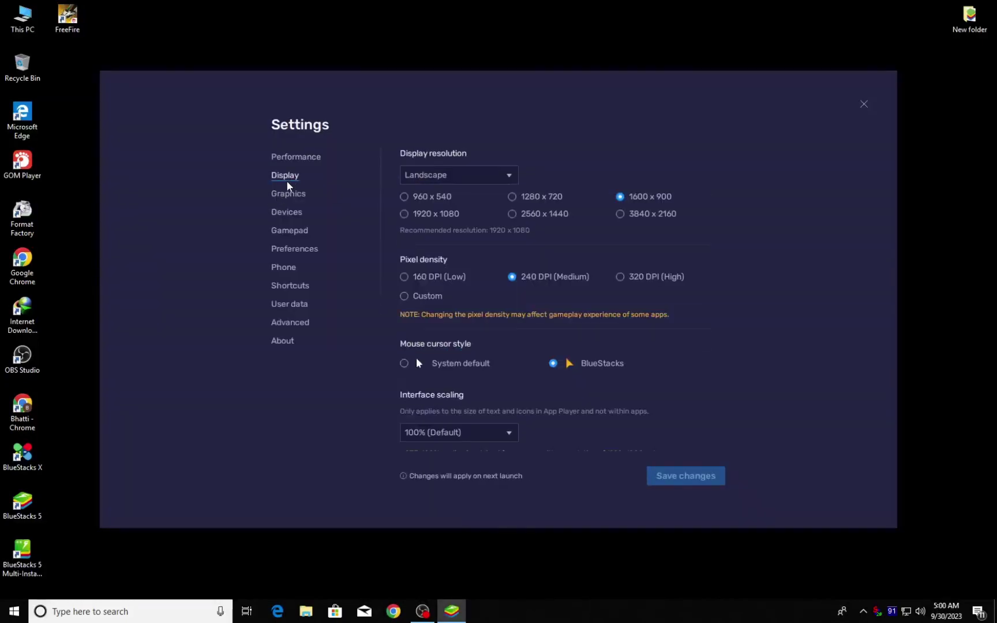
{"action": "left_click", "coordinate": [513, 198]}
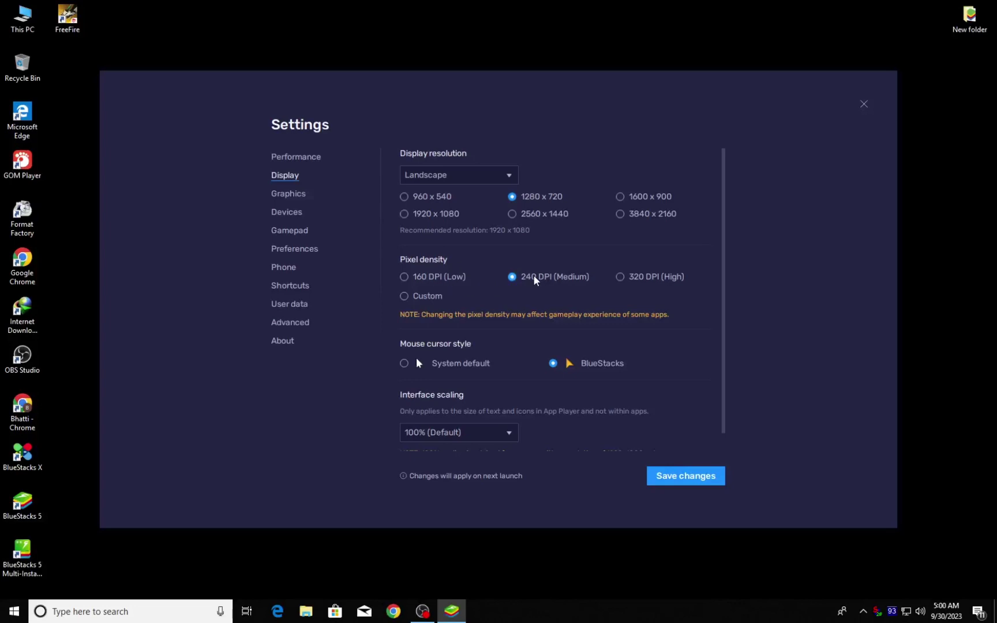
- Set a custom pixel density of 499 DPI, then save the display changes and restart BlueStacks
{"action": "left_click", "coordinate": [411, 298]}
{"action": "left_click", "coordinate": [466, 296]}
{"action": "key", "text": "ctrl+a"}
{"action": "type", "text": "499"}
{"action": "left_click", "coordinate": [699, 481]}
{"action": "left_click", "coordinate": [583, 328]}
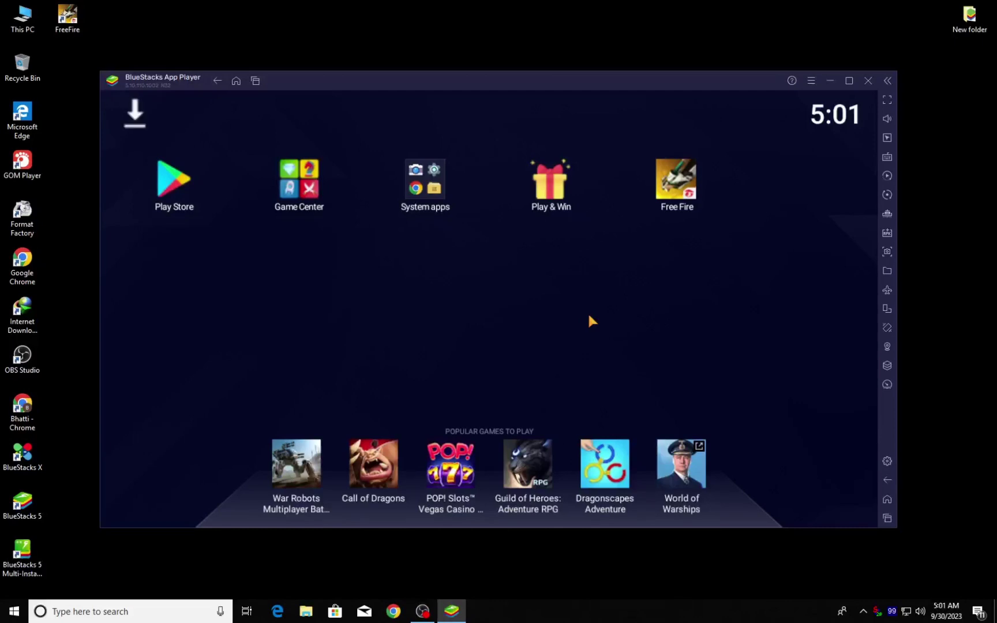
- Examine the speaker and microphone choices in the emulator's device settings, then view the Gamepad settings
{"action": "left_click", "coordinate": [811, 81]}
{"action": "left_click", "coordinate": [766, 97]}
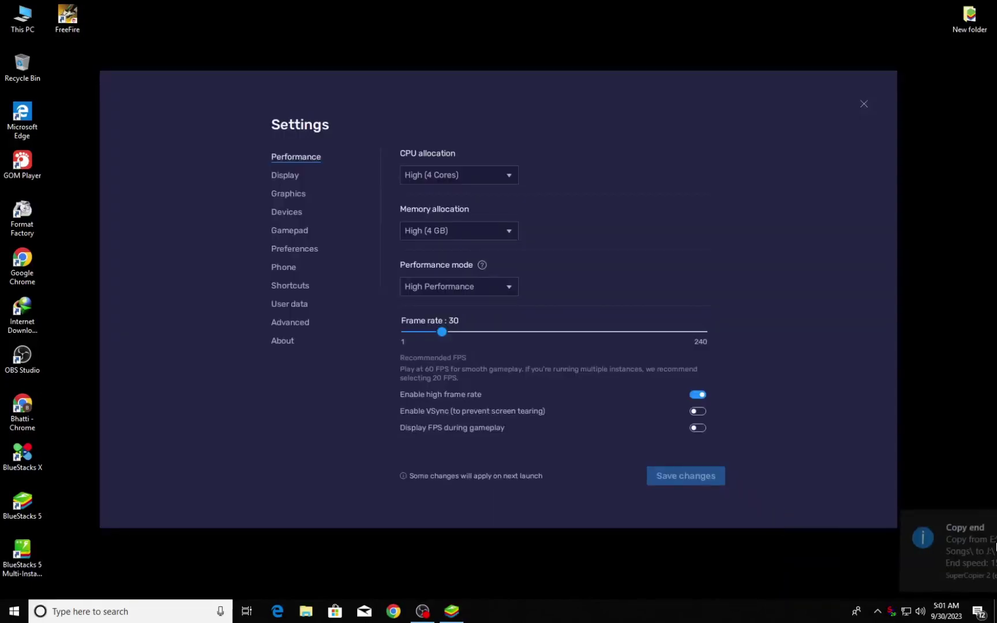
{"action": "left_click", "coordinate": [291, 213]}
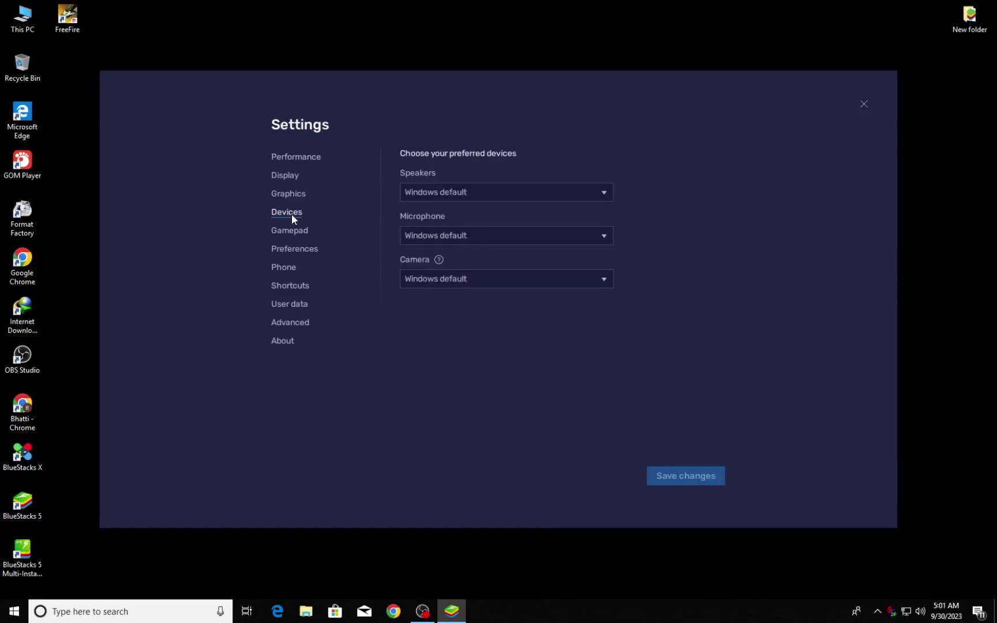
{"action": "left_click", "coordinate": [438, 192]}
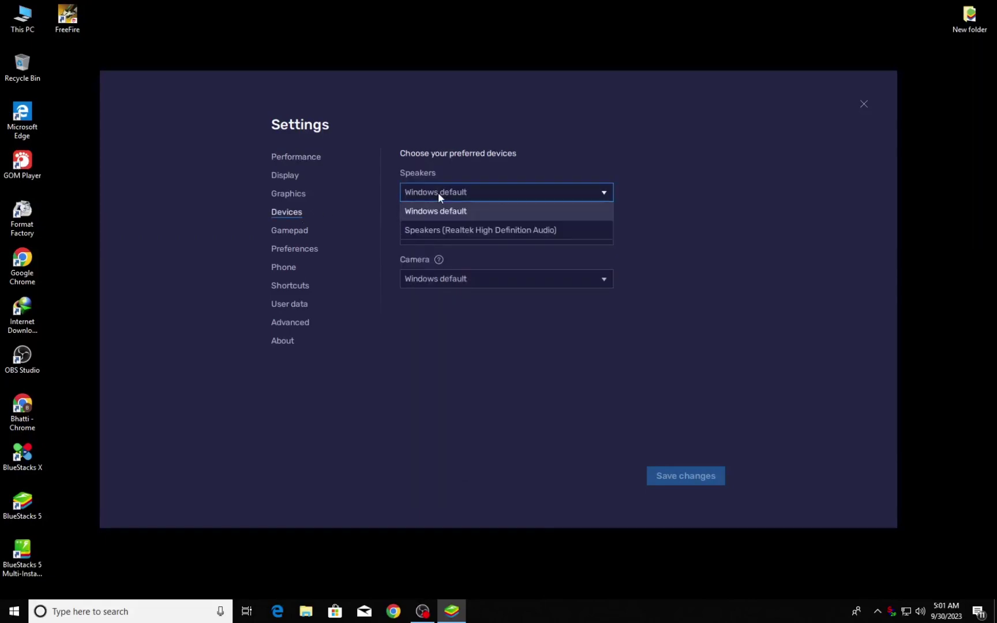
{"action": "left_click", "coordinate": [438, 192]}
{"action": "left_click", "coordinate": [448, 236]}
{"action": "left_click", "coordinate": [301, 212]}
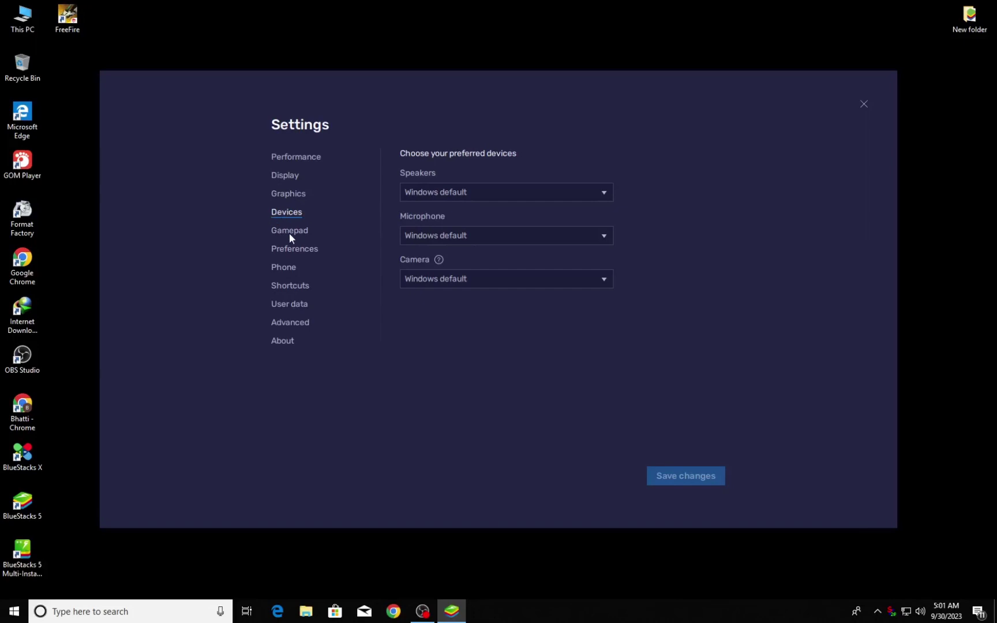
{"action": "left_click", "coordinate": [289, 233]}
- Set the emulator's graphics engine mode to Performance and check the interface renderer choices
{"action": "left_click", "coordinate": [288, 196]}
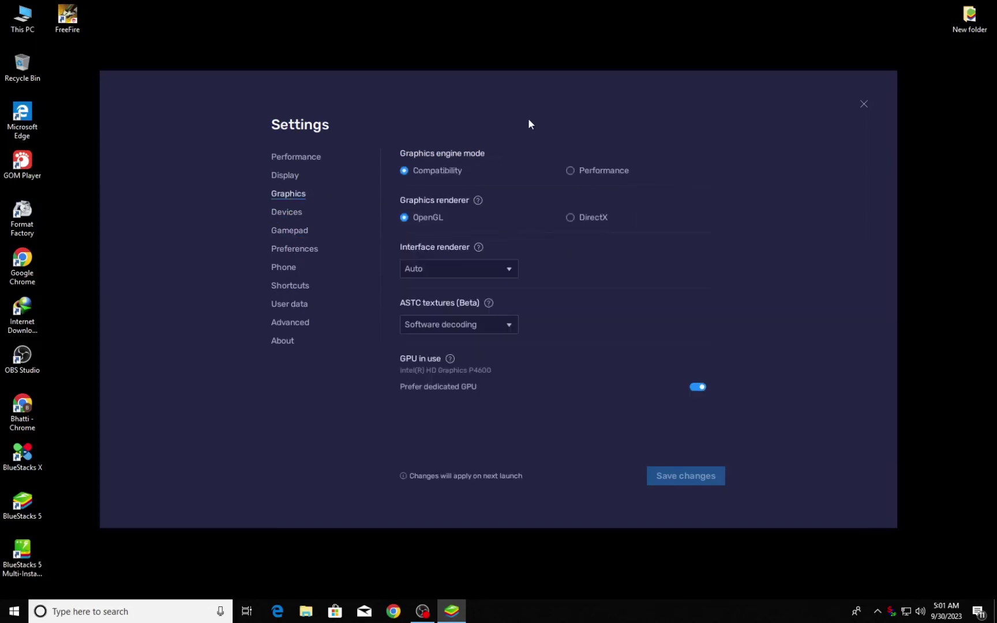
{"action": "left_click", "coordinate": [570, 171]}
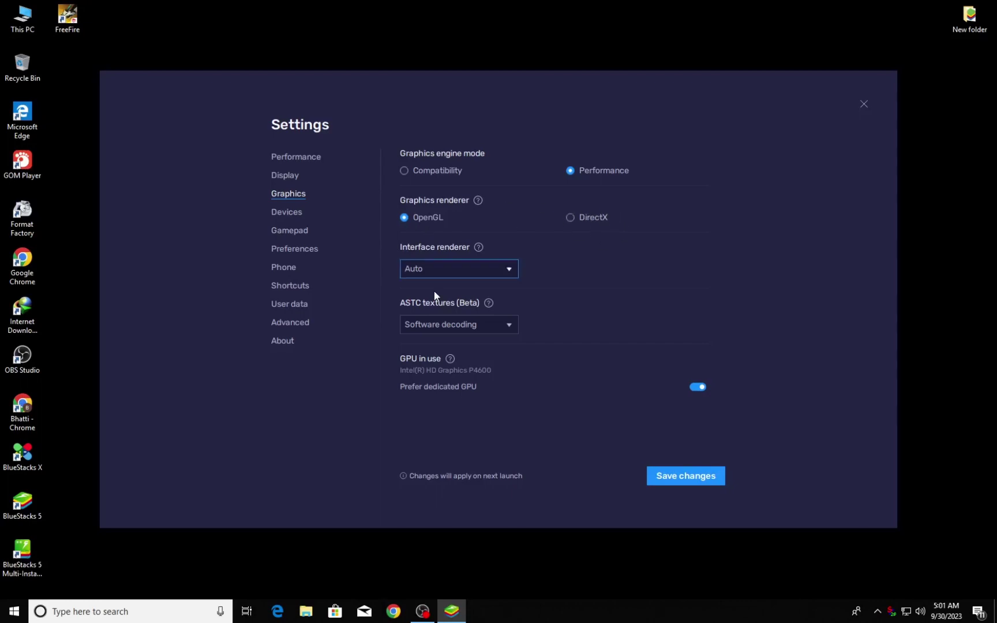
{"action": "left_click", "coordinate": [446, 269]}
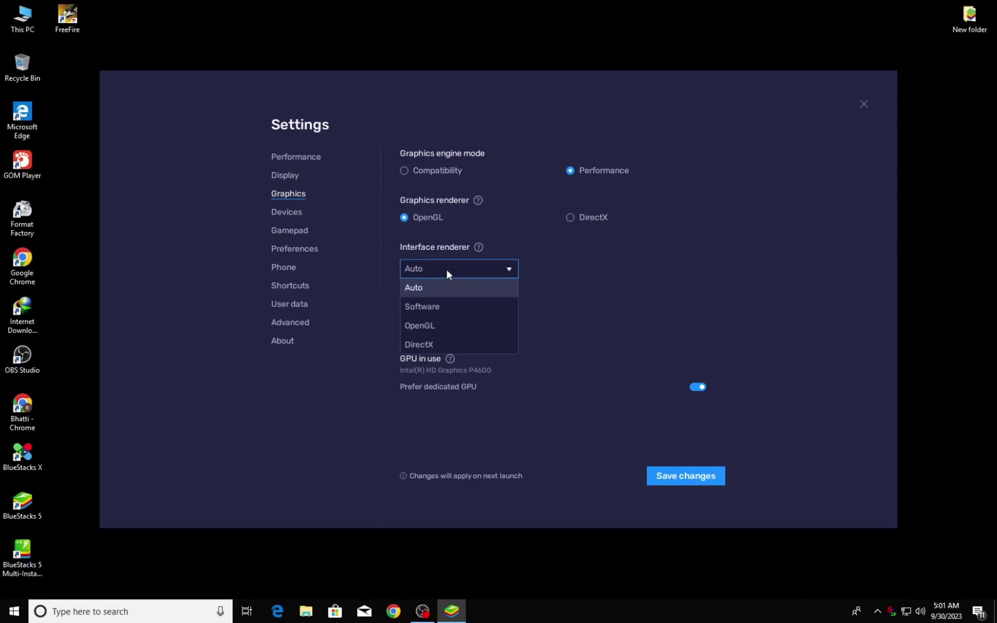
{"action": "left_click", "coordinate": [447, 269]}
{"action": "left_click", "coordinate": [446, 269]}
{"action": "left_click", "coordinate": [447, 269]}
- Check the ASTC textures choices, then save the graphics changes and restart BlueStacks to apply them
{"action": "left_click", "coordinate": [454, 324]}
{"action": "left_click", "coordinate": [454, 324]}
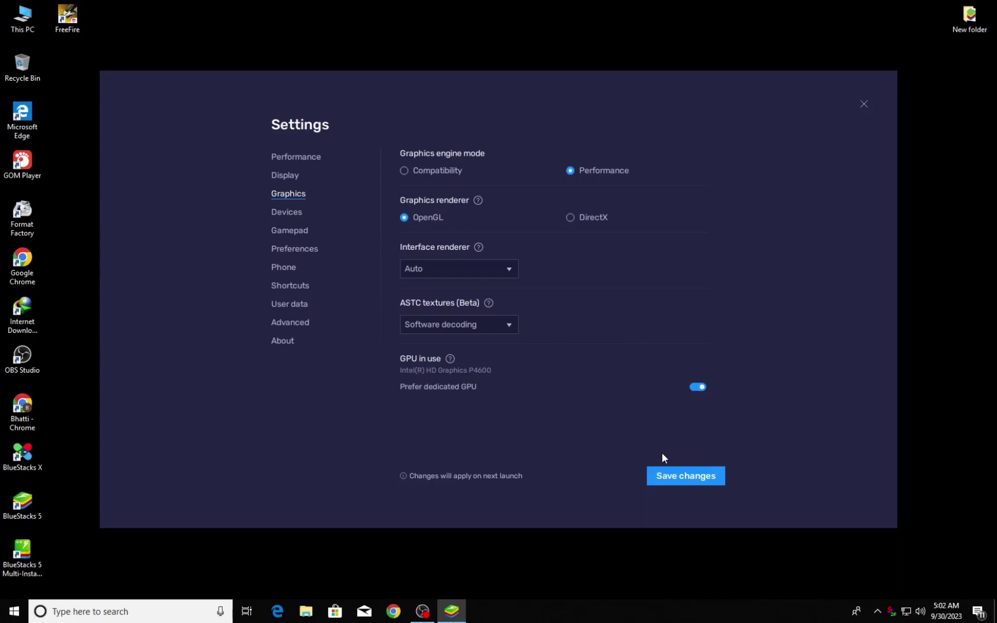
{"action": "left_click", "coordinate": [673, 476]}
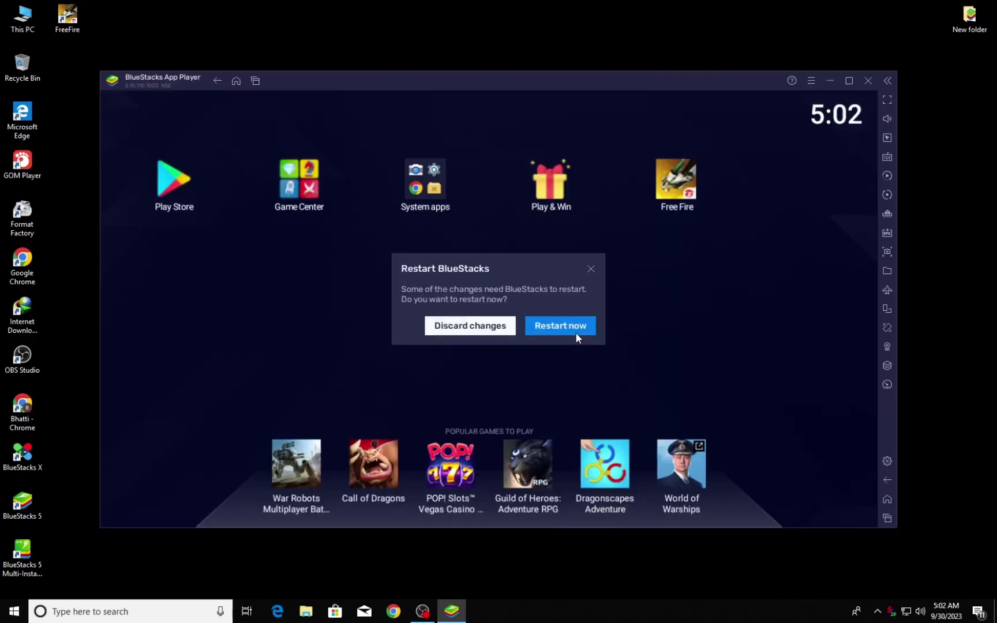
{"action": "left_click", "coordinate": [577, 334]}
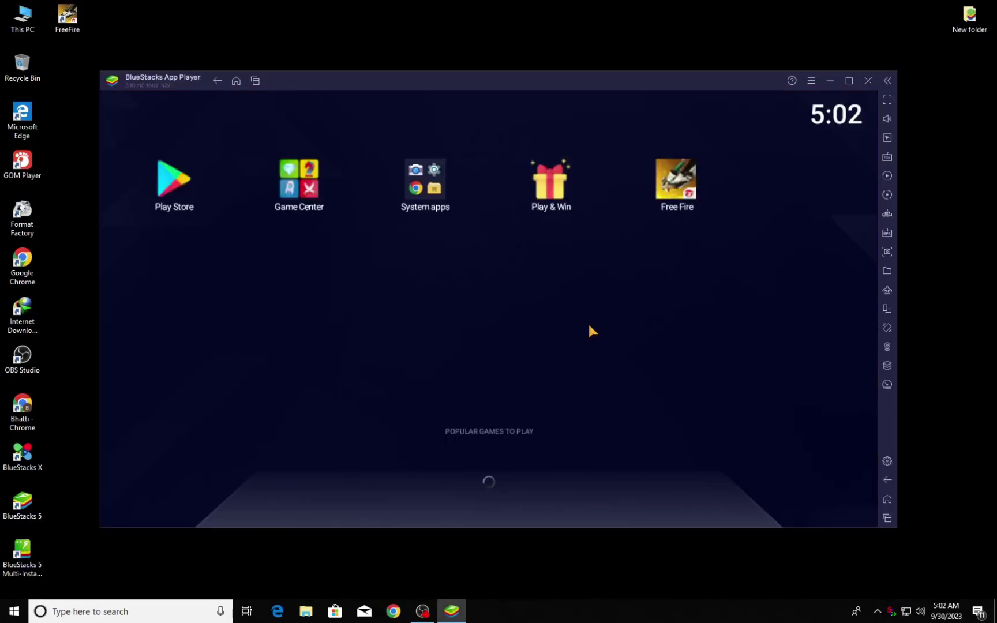
- Review the emulator's settings pages from Advanced back to Performance and Display, then close the settings
{"action": "left_click", "coordinate": [810, 81]}
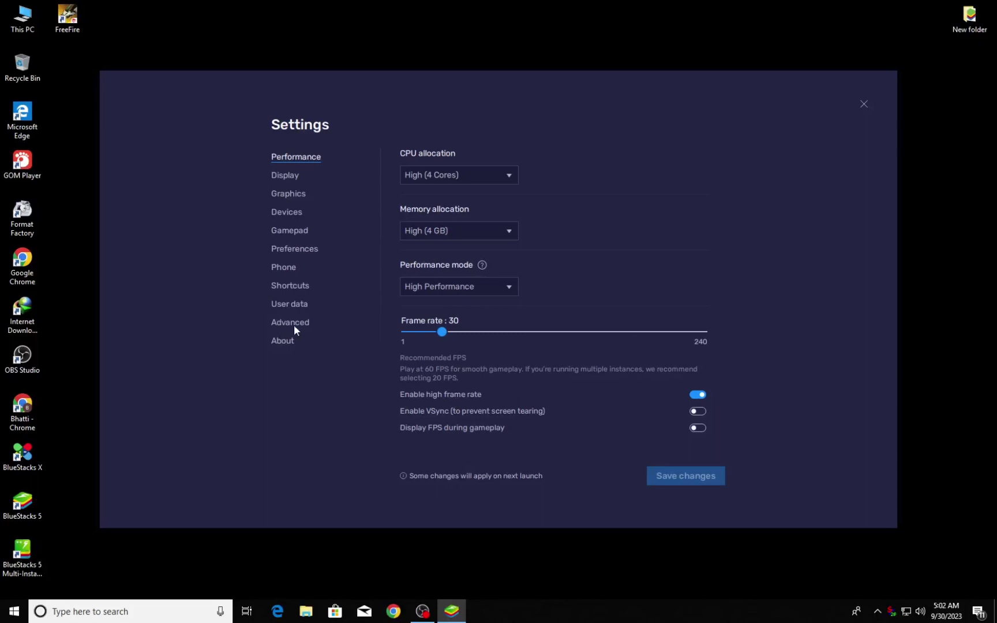
{"action": "left_click", "coordinate": [292, 323]}
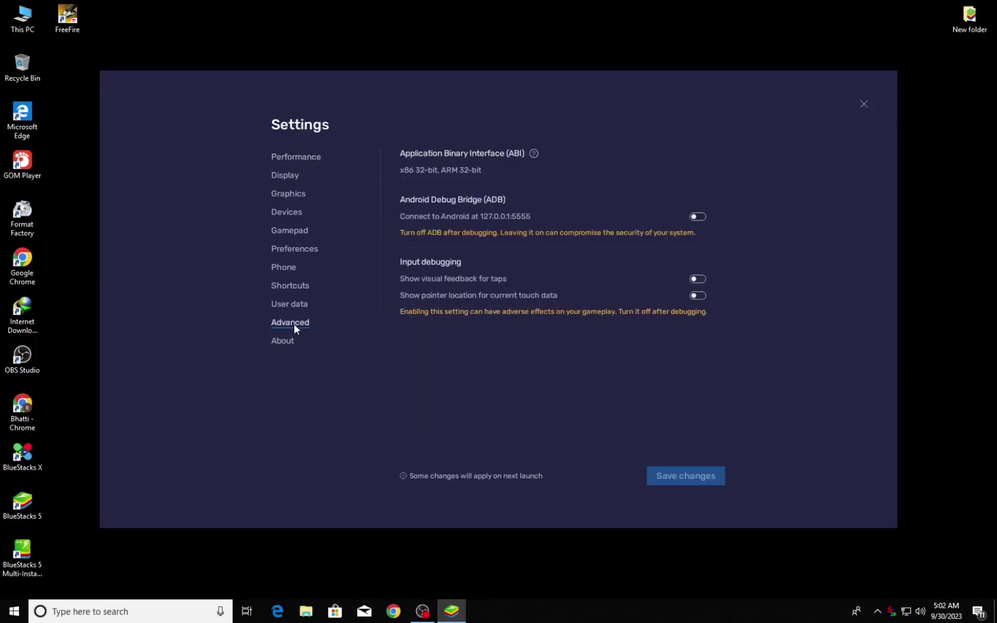
{"action": "left_click", "coordinate": [292, 303]}
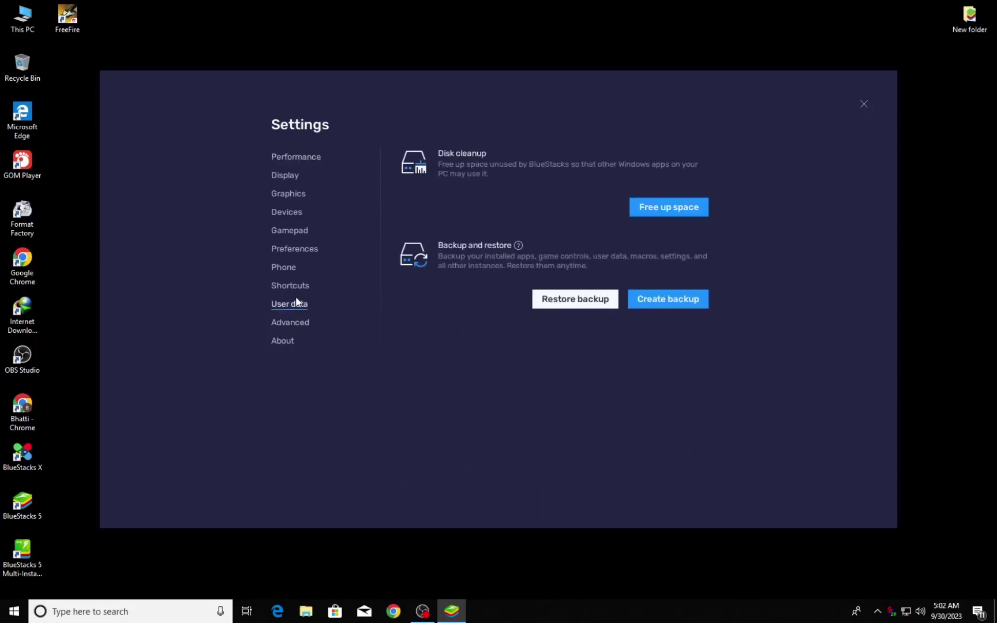
{"action": "left_click", "coordinate": [289, 286]}
{"action": "left_click", "coordinate": [285, 270]}
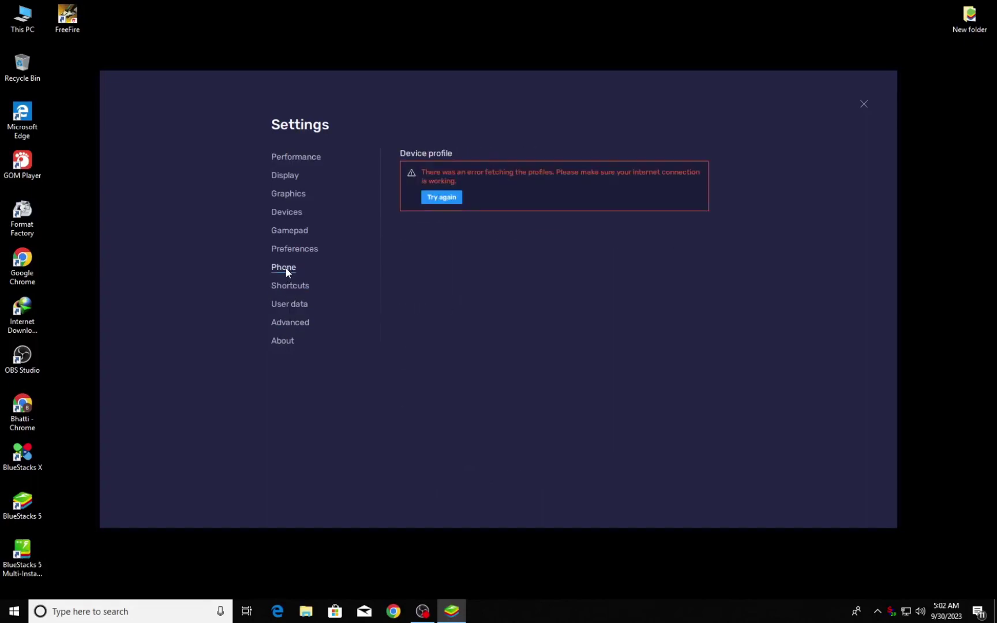
{"action": "left_click", "coordinate": [289, 252]}
{"action": "left_click", "coordinate": [293, 237]}
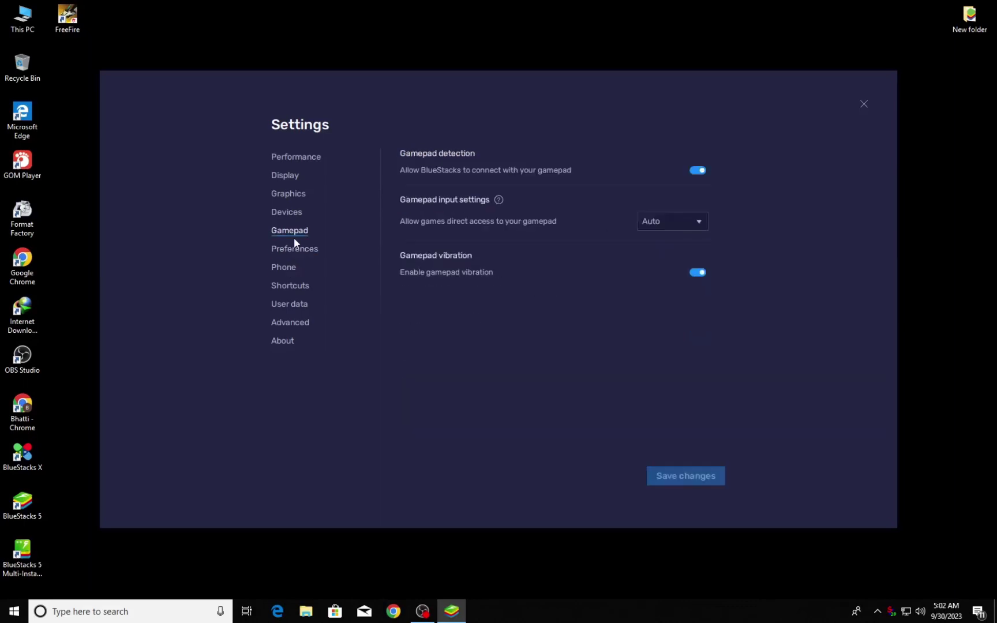
{"action": "left_click", "coordinate": [292, 211]}
{"action": "left_click", "coordinate": [288, 195]}
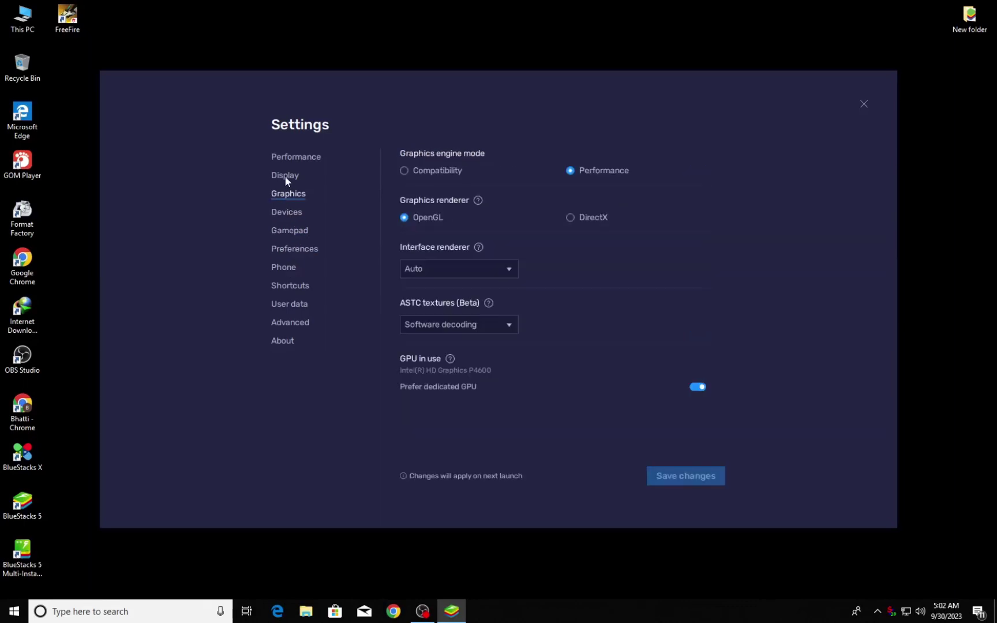
{"action": "left_click", "coordinate": [285, 179]}
{"action": "left_click", "coordinate": [285, 161]}
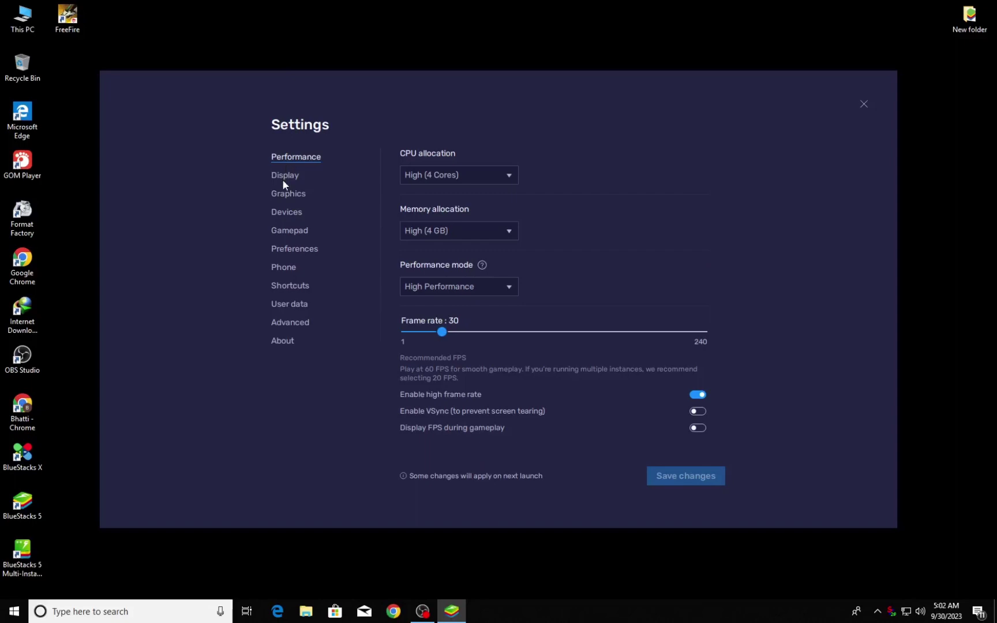
{"action": "left_click", "coordinate": [282, 178]}
{"action": "left_click", "coordinate": [863, 104]}
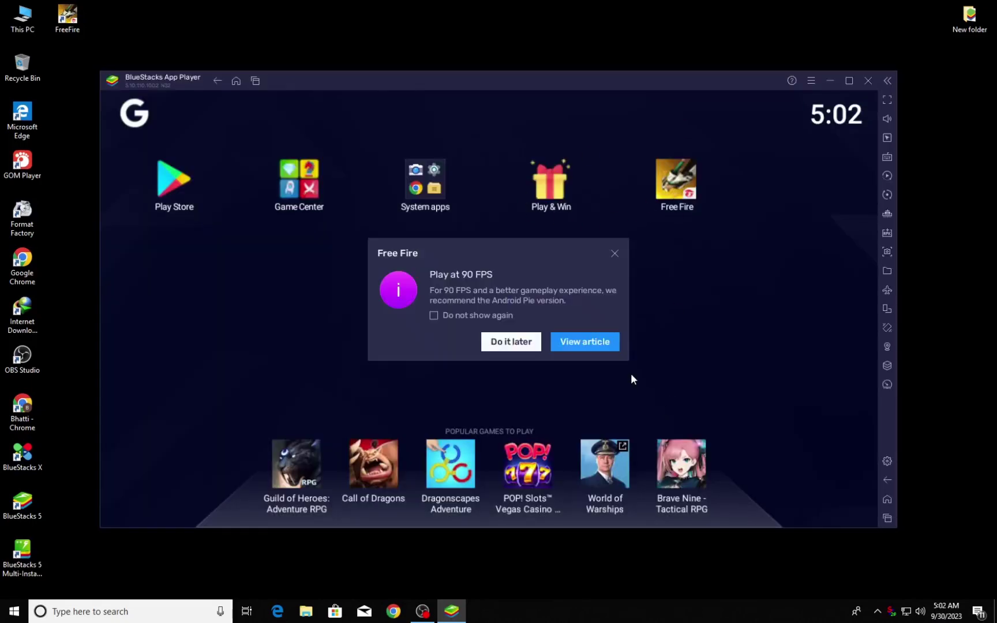
- Launch Free Fire, suppress the 90 FPS recommendation, and dismiss the emulator notice and lobby pop-ups
{"action": "left_click", "coordinate": [499, 317]}
{"action": "left_click", "coordinate": [511, 342]}
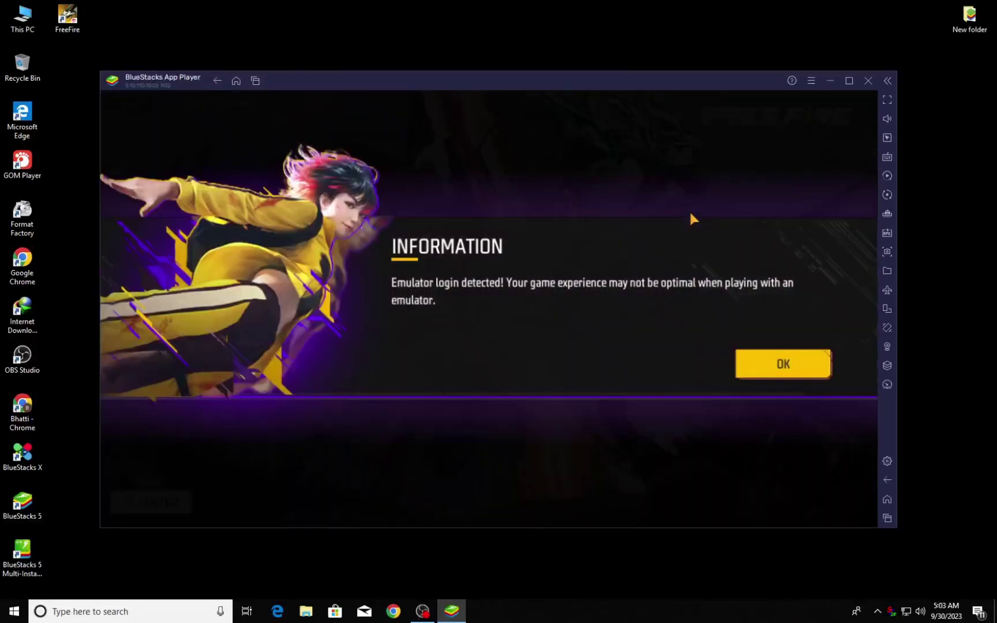
{"action": "left_click", "coordinate": [771, 374]}
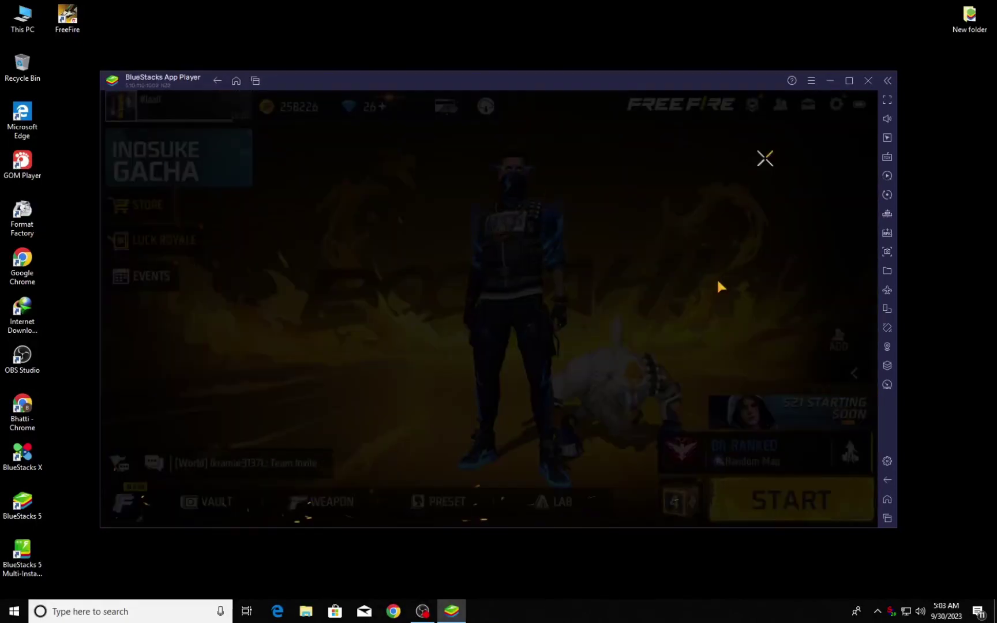
{"action": "left_click", "coordinate": [763, 160]}
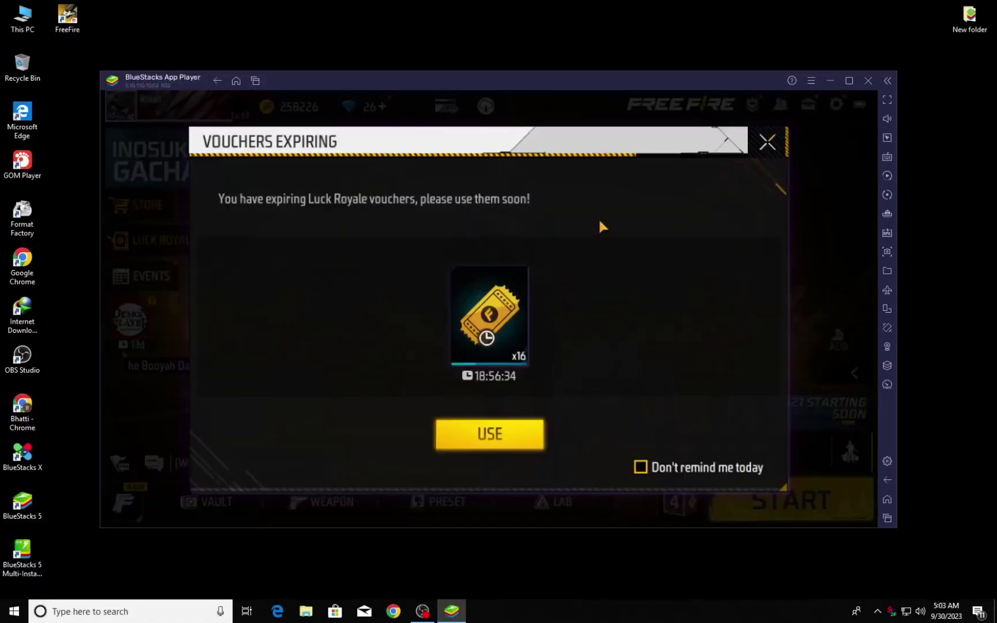
{"action": "left_click", "coordinate": [768, 143]}
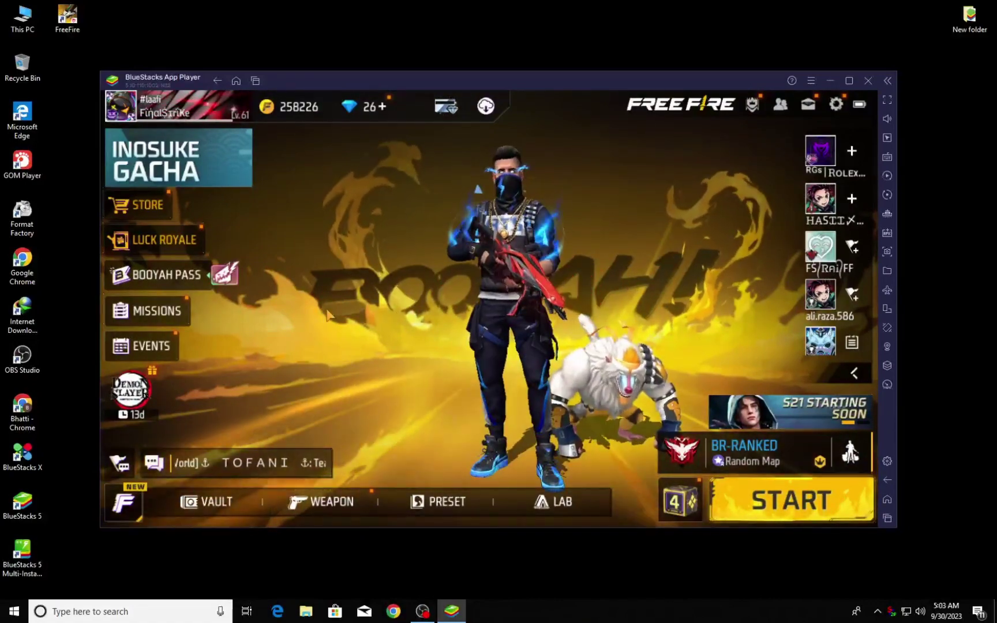
- Examine Free Fire's control settings and custom HUD layout, dismissing the team invites
{"action": "left_click", "coordinate": [836, 104]}
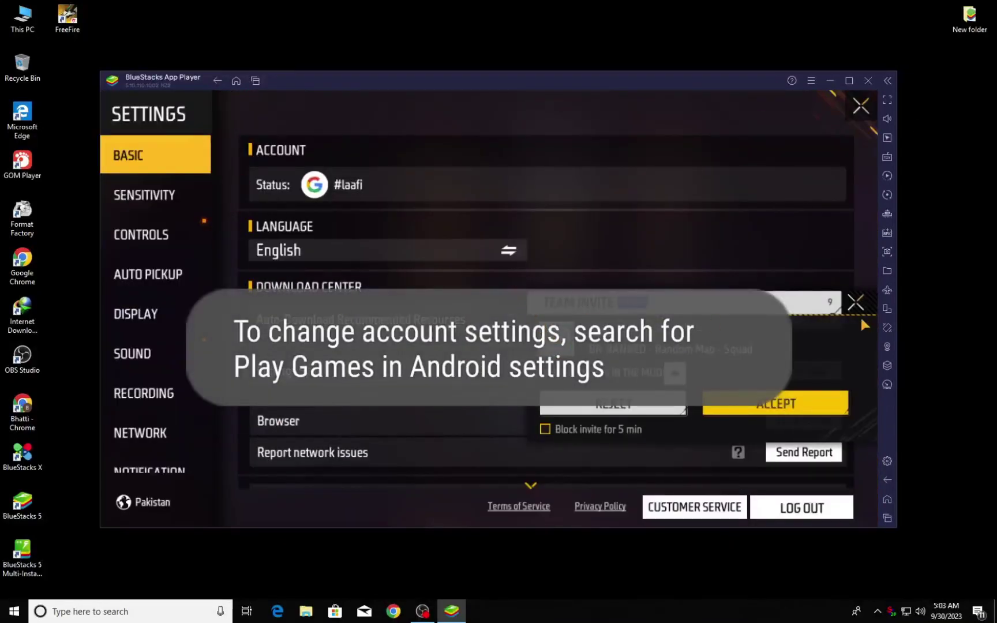
{"action": "left_click", "coordinate": [857, 302]}
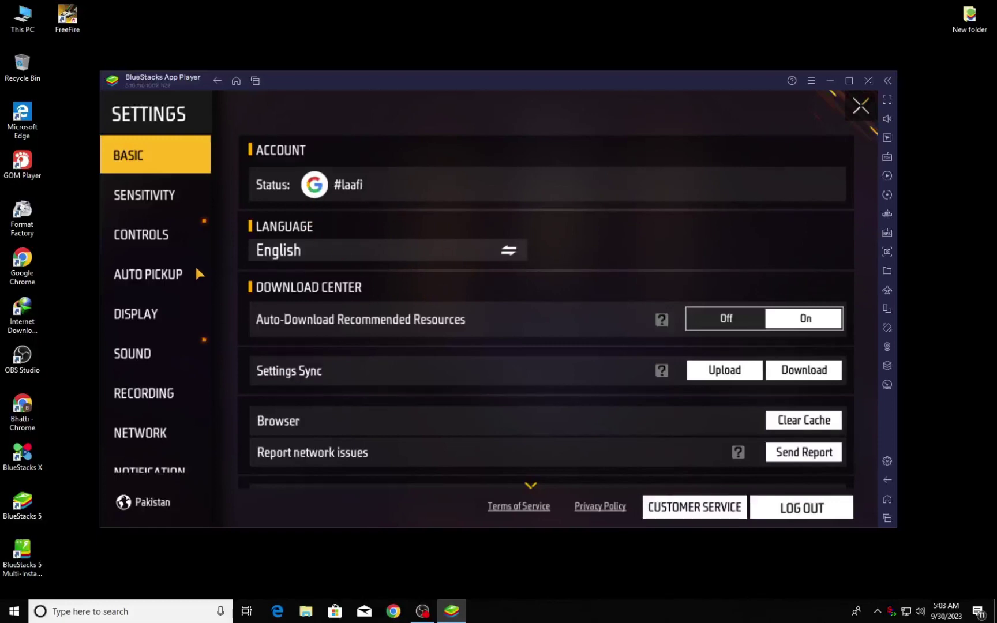
{"action": "left_click", "coordinate": [177, 229]}
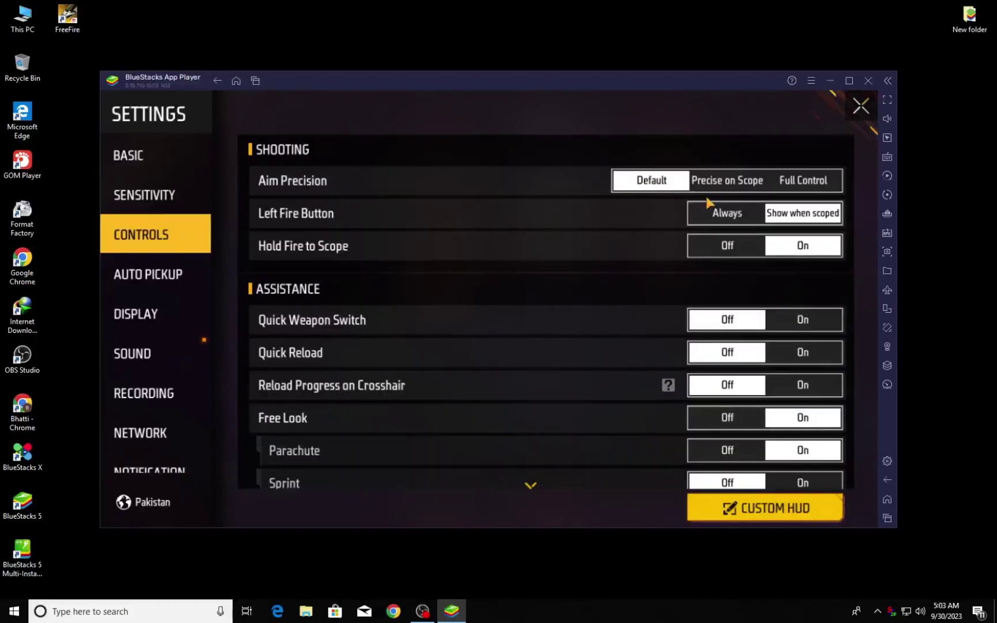
{"action": "left_click", "coordinate": [771, 518]}
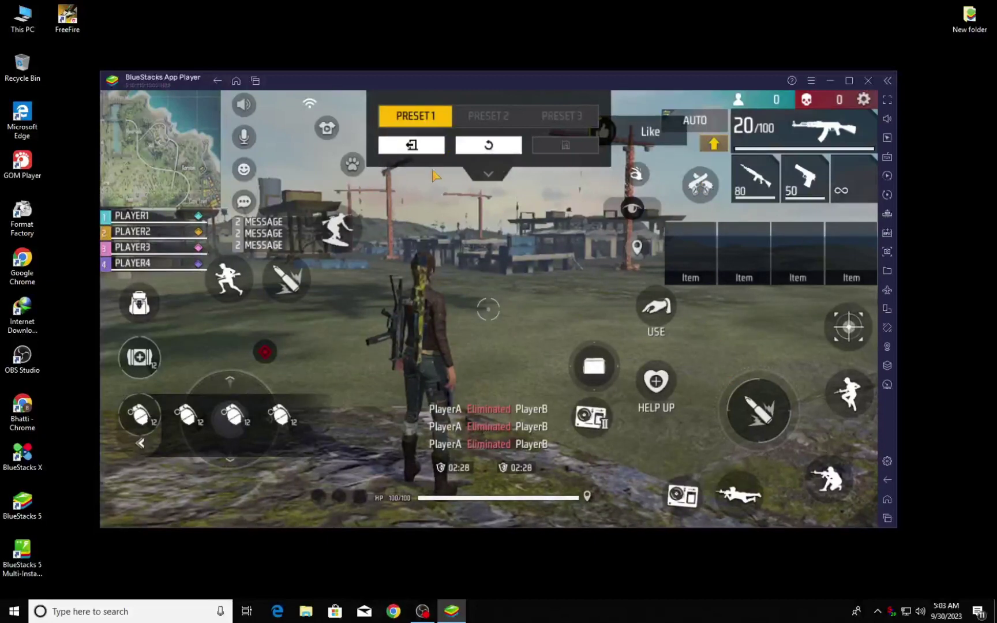
{"action": "left_click", "coordinate": [411, 145]}
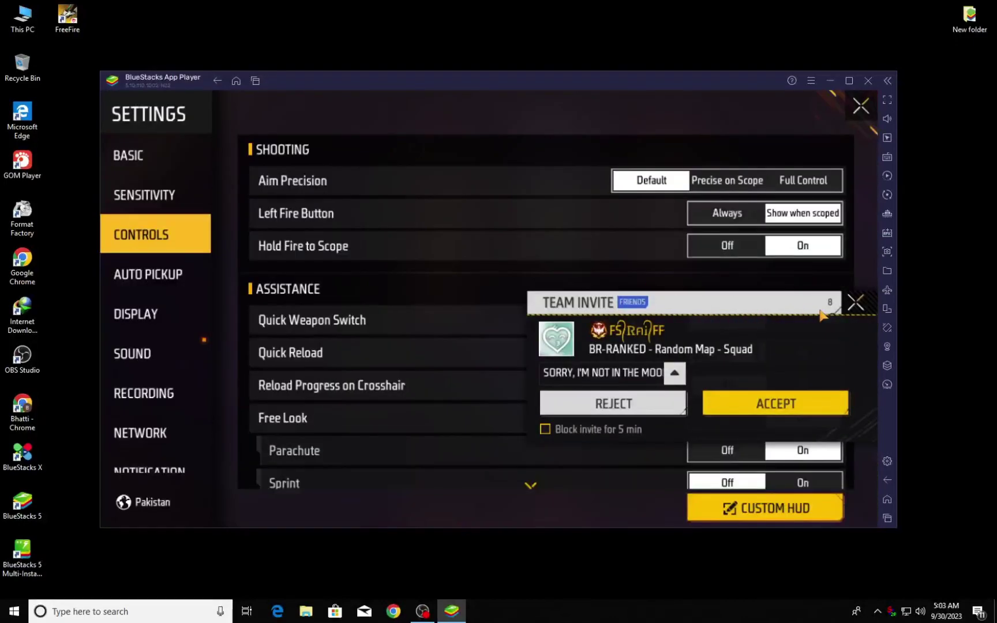
{"action": "left_click", "coordinate": [856, 302]}
- Set the game's graphics to Ultra with High Res. on High and the Ocean filter, accepting the performance warnings
{"action": "left_click", "coordinate": [200, 271]}
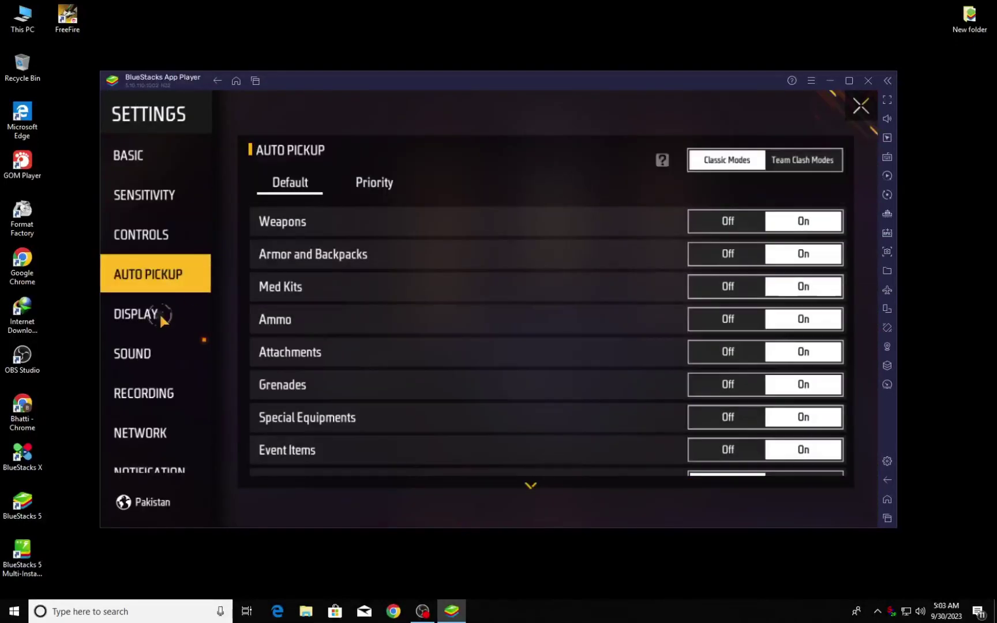
{"action": "left_click", "coordinate": [159, 313]}
{"action": "left_click", "coordinate": [810, 182]}
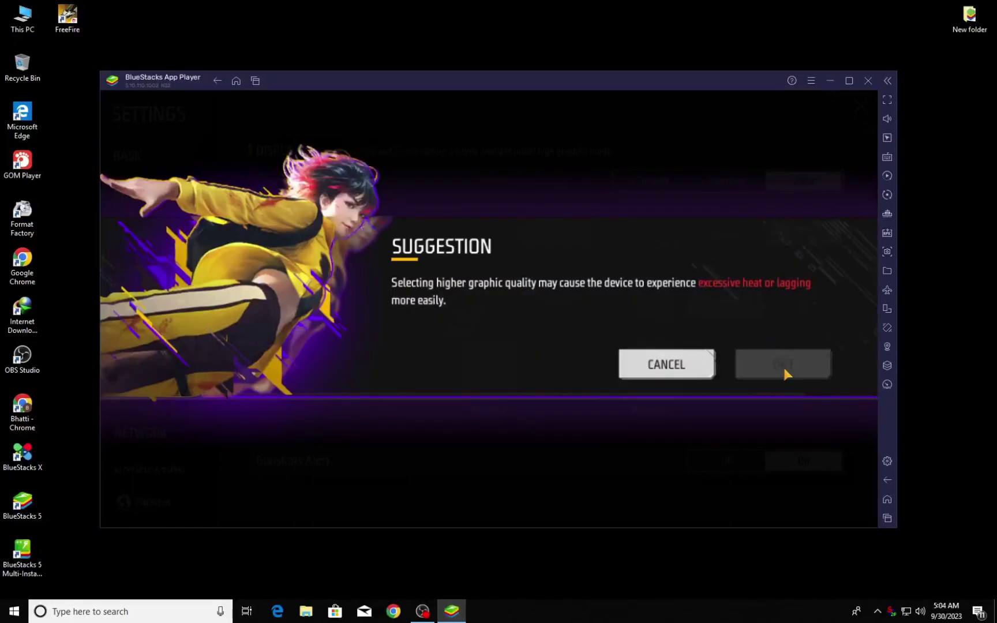
{"action": "left_click", "coordinate": [785, 368]}
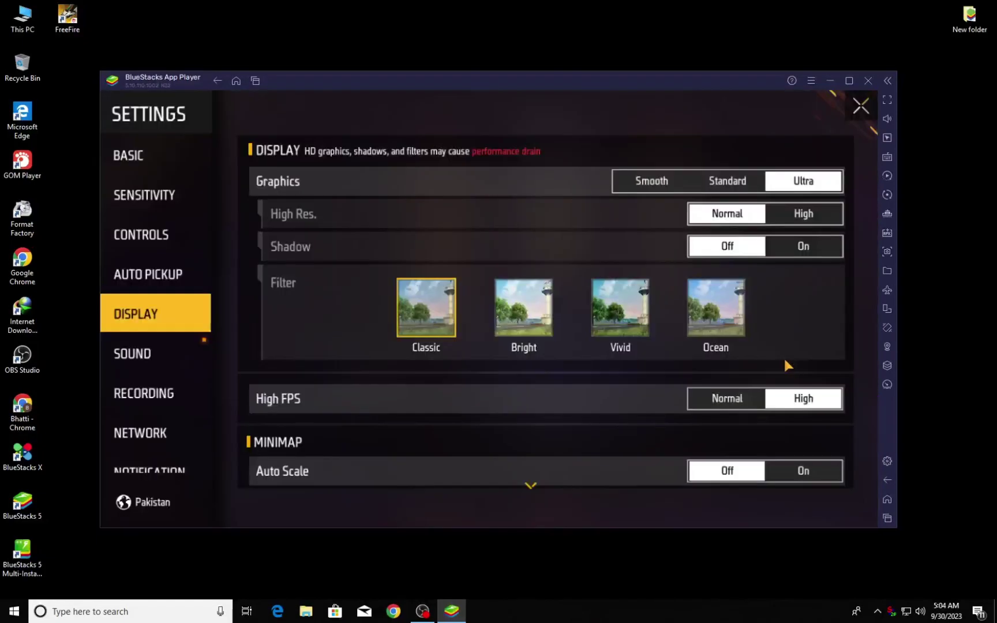
{"action": "left_click", "coordinate": [802, 213]}
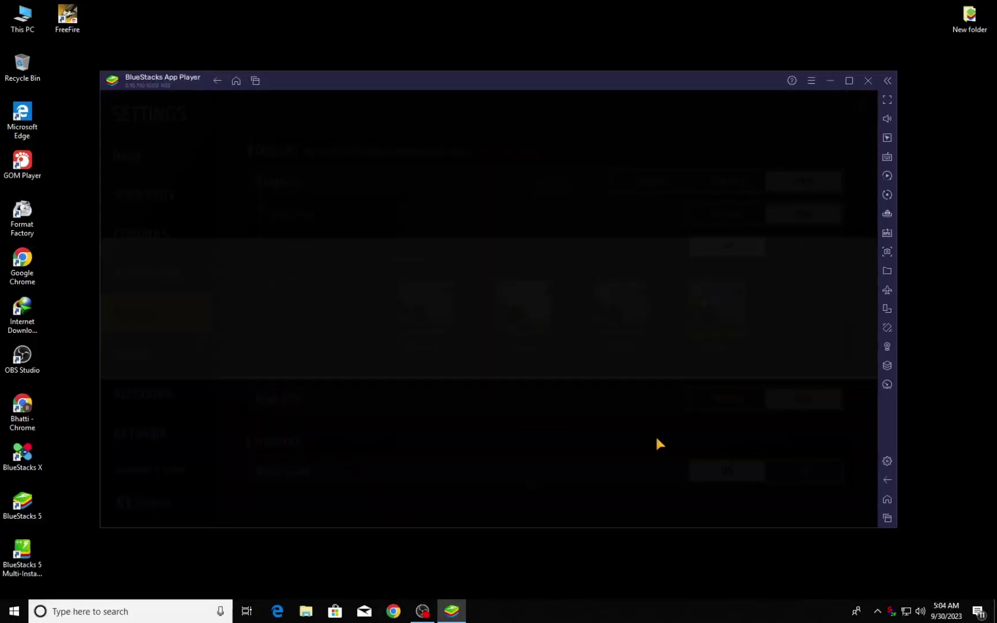
{"action": "left_click", "coordinate": [750, 359]}
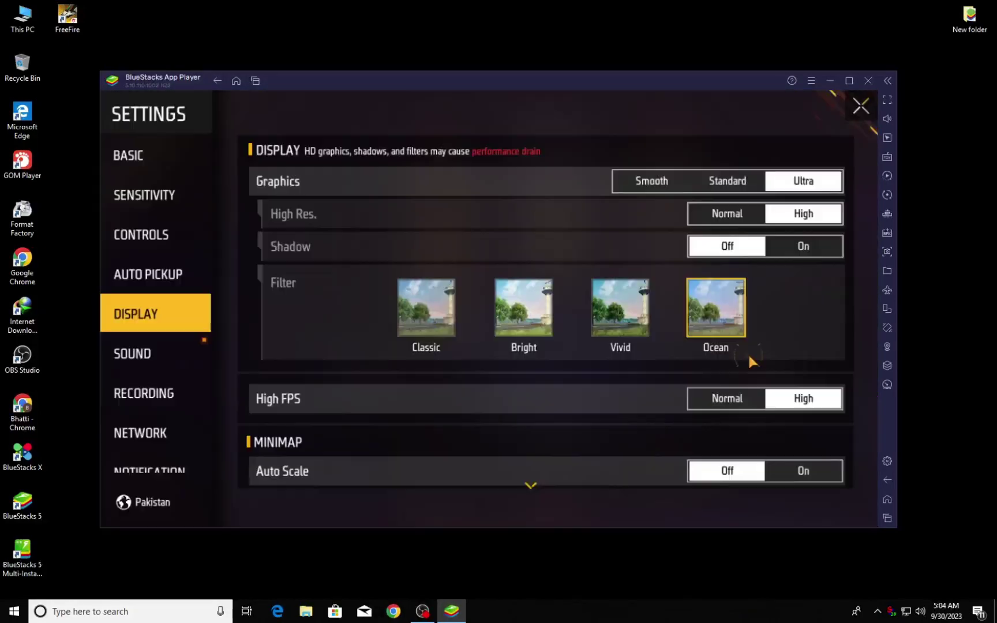
- View the game's sound, recording and network settings, then return to the lobby and interact with the character
{"action": "left_click", "coordinate": [184, 353]}
{"action": "left_click", "coordinate": [167, 394]}
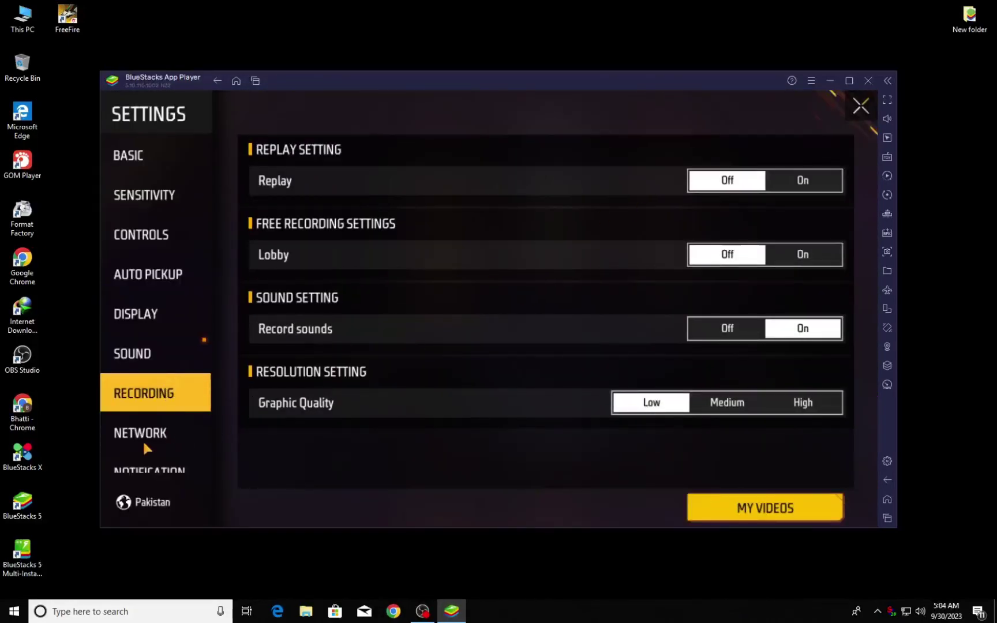
{"action": "scroll", "coordinate": [151, 383], "scroll_direction": "down", "scroll_amount": 2}
{"action": "left_click", "coordinate": [139, 414]}
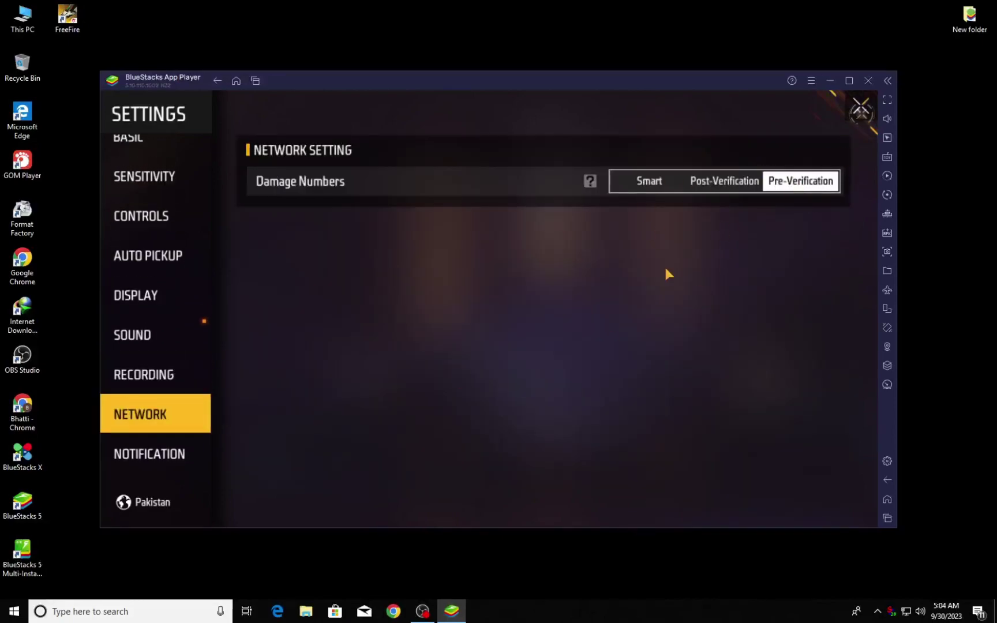
{"action": "key", "text": "Escape"}
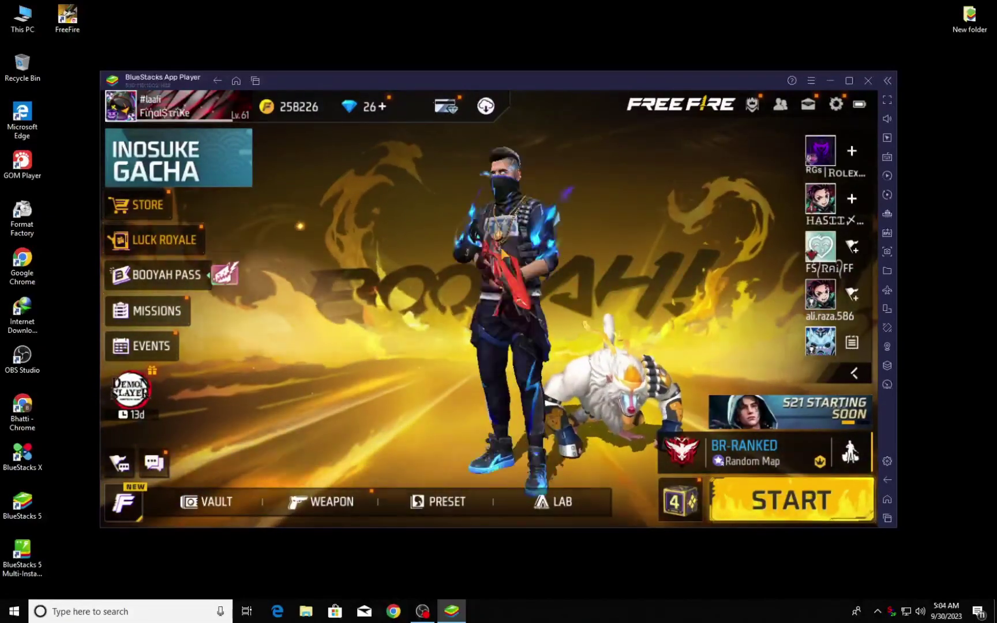
{"action": "left_click", "coordinate": [503, 254]}
{"action": "left_click", "coordinate": [547, 256]}
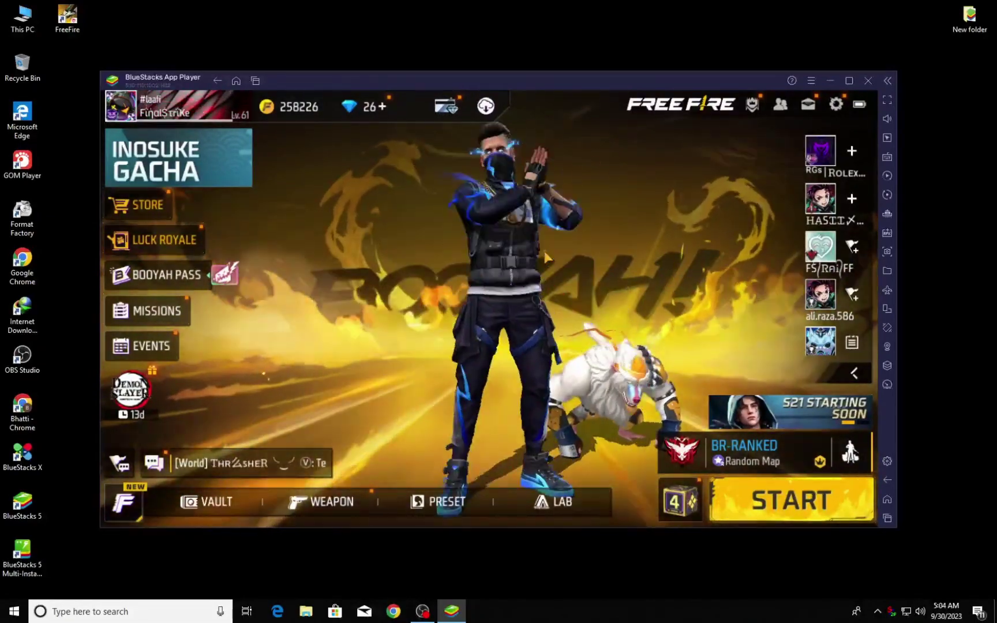
- Reopen the game settings and examine the sensitivity and control options
{"action": "left_click", "coordinate": [836, 104]}
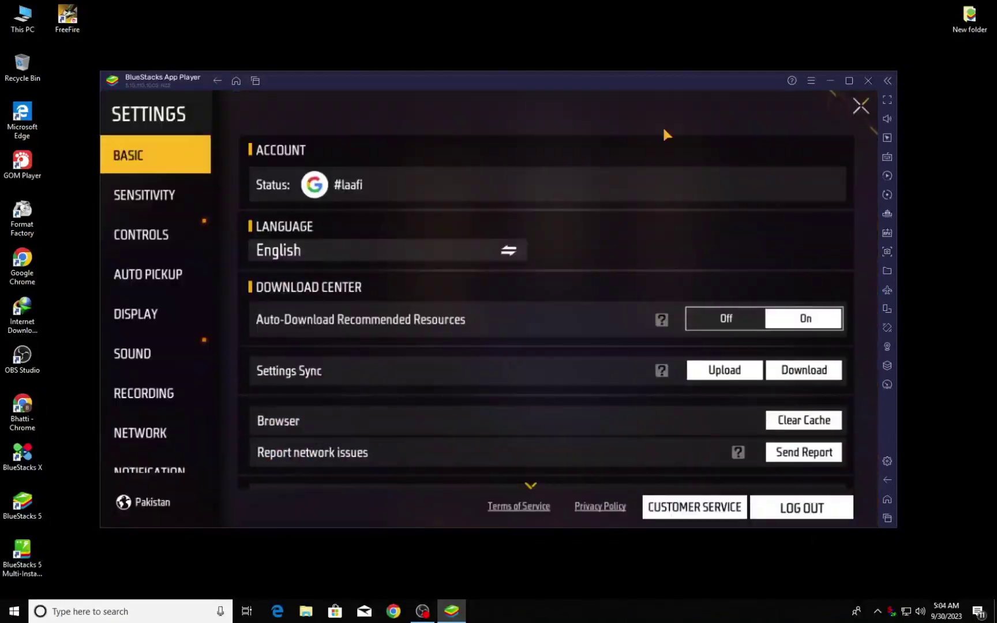
{"action": "left_click", "coordinate": [174, 205]}
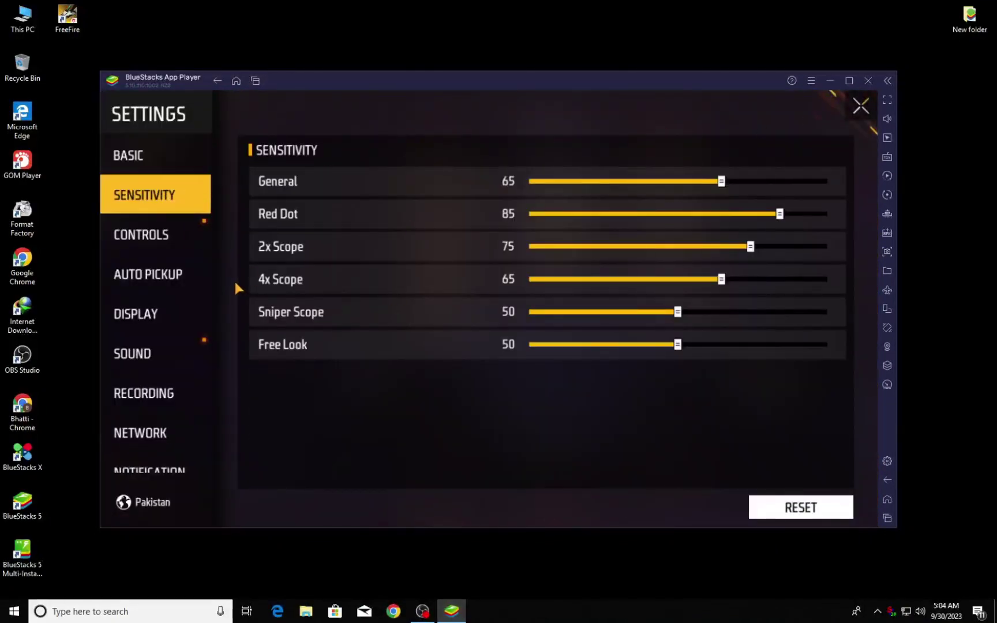
{"action": "left_click", "coordinate": [159, 241]}
{"action": "left_click", "coordinate": [152, 195]}
{"action": "left_click", "coordinate": [219, 245]}
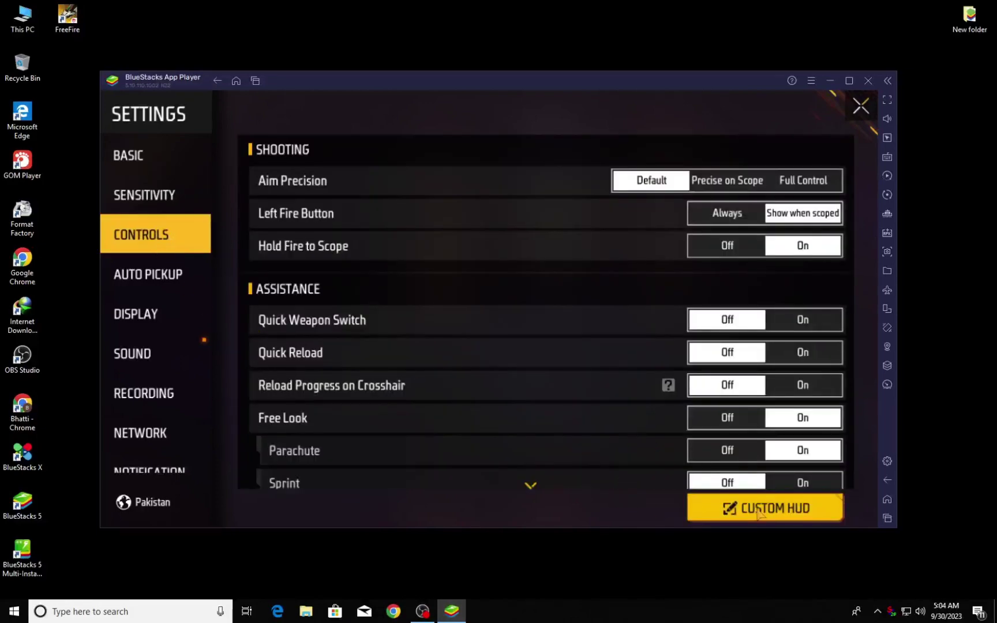
- Download the account's synced game settings and check the resulting sensitivity values, reopening the settings to recheck them
{"action": "left_click", "coordinate": [143, 164]}
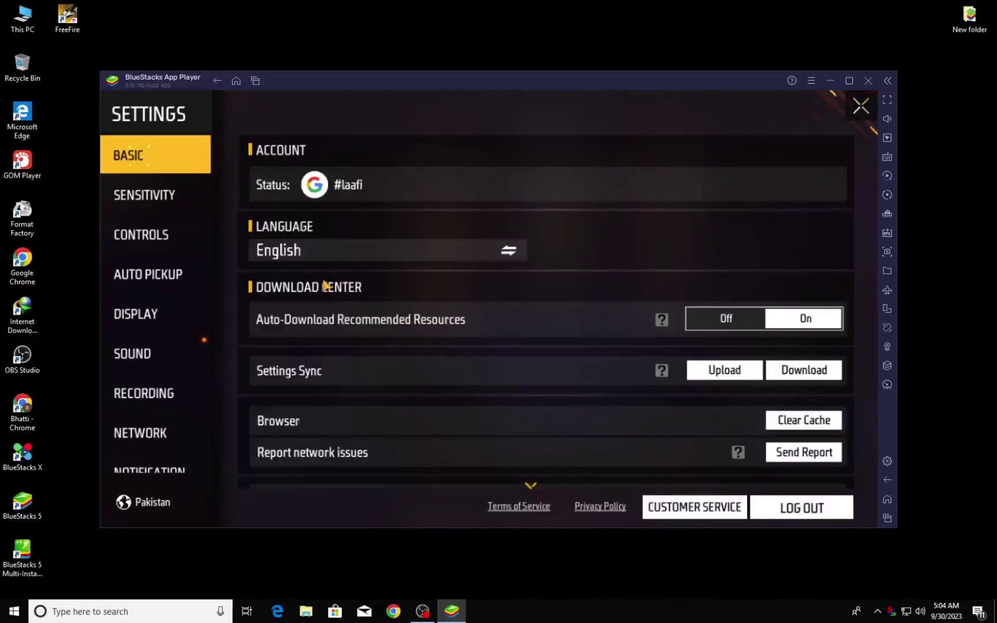
{"action": "left_click", "coordinate": [806, 371]}
{"action": "left_click", "coordinate": [547, 369]}
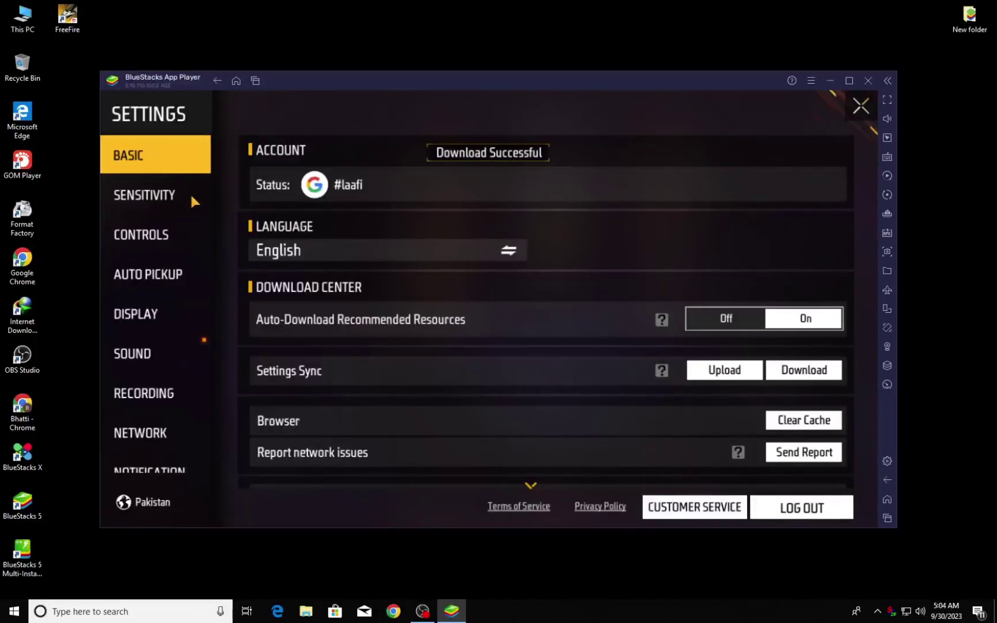
{"action": "left_click", "coordinate": [173, 196]}
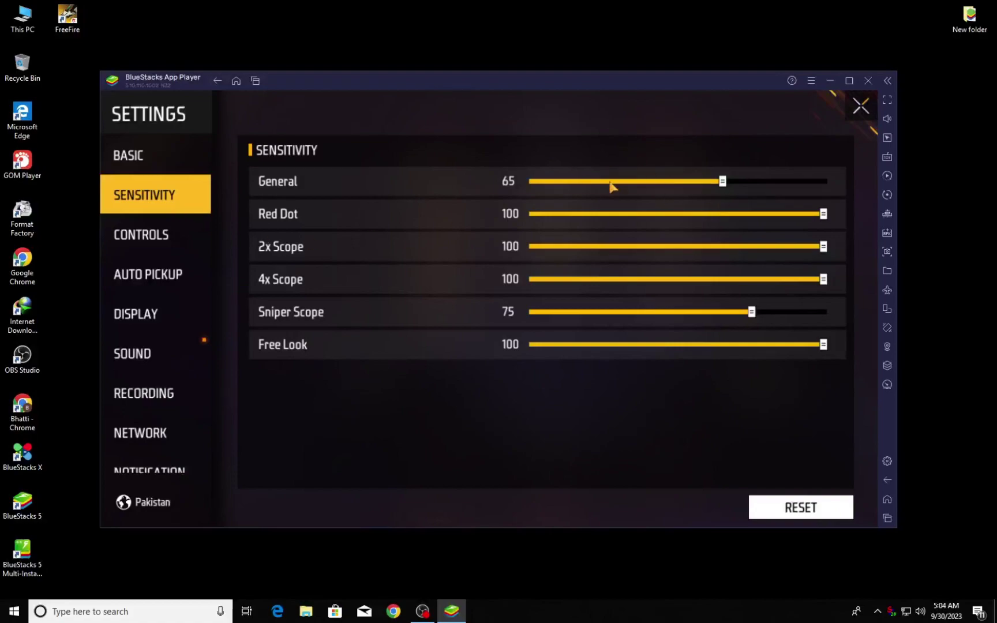
{"action": "left_click", "coordinate": [859, 110]}
{"action": "left_click", "coordinate": [825, 103]}
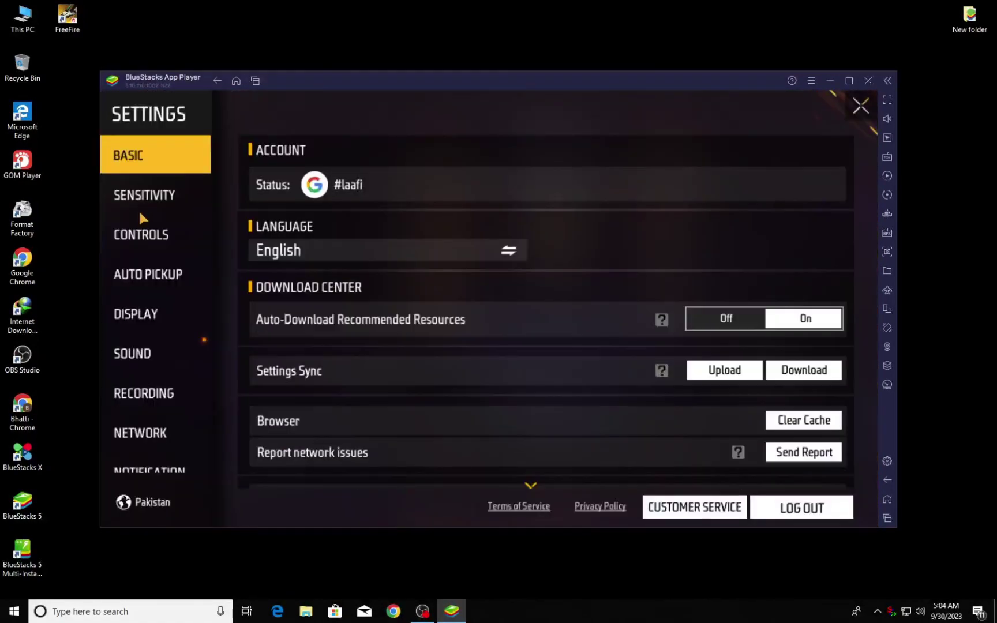
{"action": "left_click", "coordinate": [144, 197]}
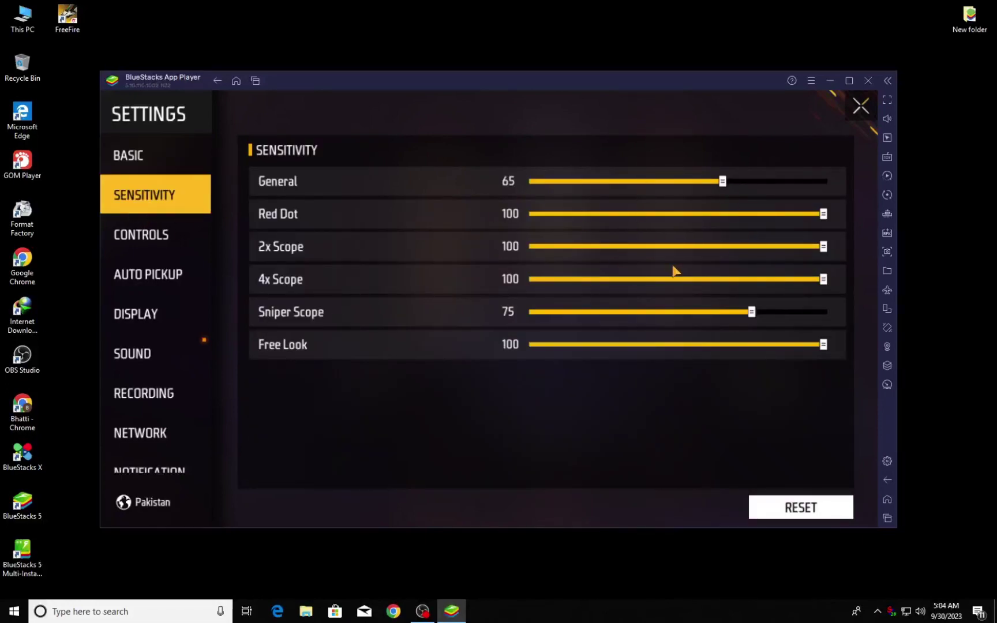